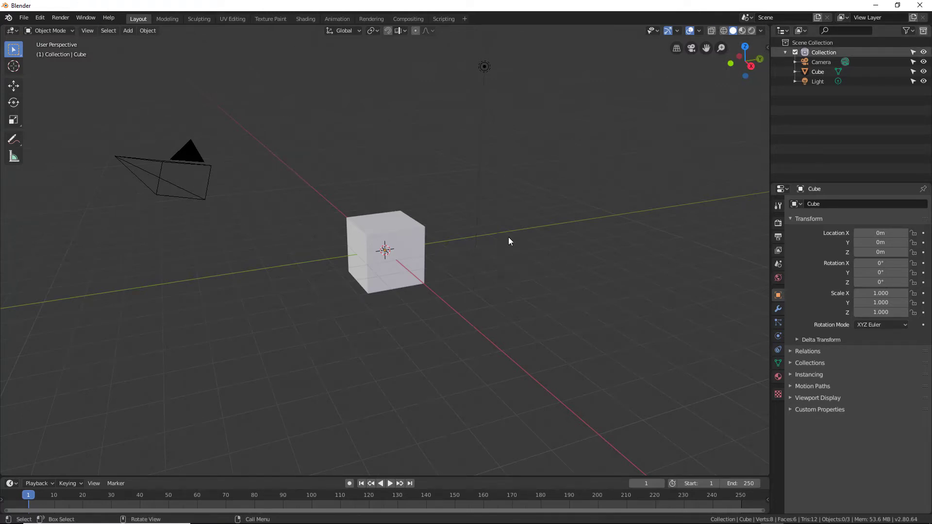
Step: Orbit around the default cube from several angles and zoom in closer
middle_click_drag(414, 179, 420, 246)
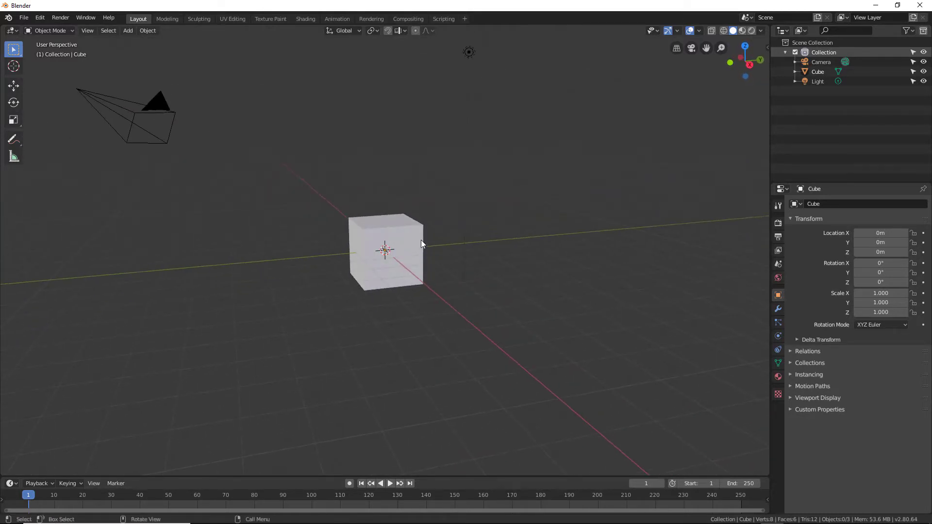
middle_click_drag(420, 238, 421, 262)
scroll(422, 261, "up", 2)
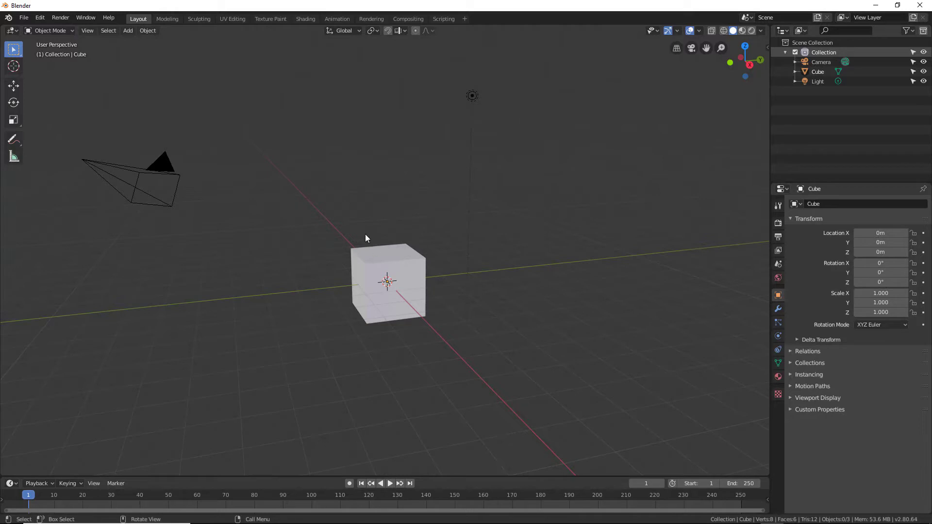
mouse_move(366, 235)
middle_mouse_down()
mouse_move(348, 263)
mouse_move(416, 262)
mouse_move(287, 247)
mouse_move(321, 261)
mouse_move(314, 257)
mouse_move(345, 247)
mouse_move(429, 263)
mouse_move(310, 240)
mouse_move(410, 276)
middle_mouse_up()
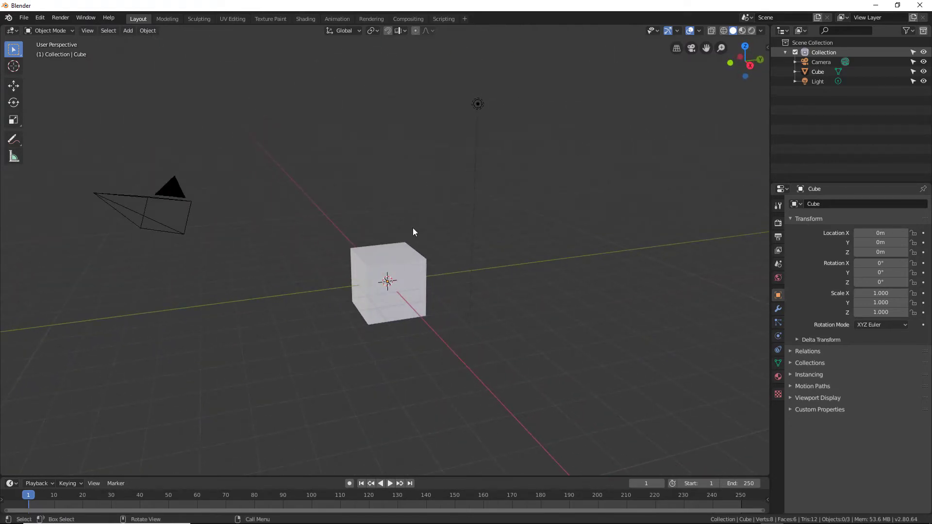
mouse_move(438, 288)
middle_mouse_down()
mouse_move(395, 297)
mouse_move(412, 310)
mouse_move(508, 287)
mouse_move(497, 297)
mouse_move(388, 297)
mouse_move(461, 286)
mouse_move(396, 293)
middle_mouse_up()
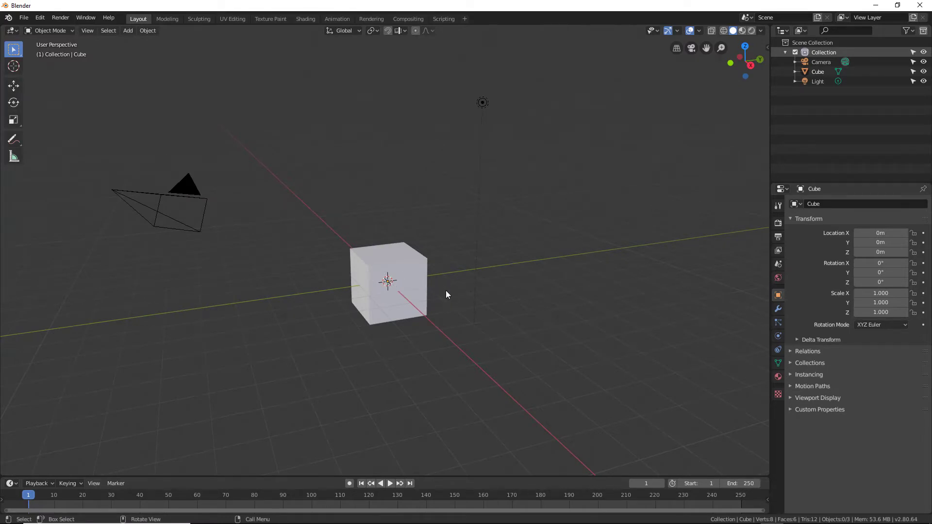
mouse_move(406, 284)
middle_mouse_down()
mouse_move(335, 277)
mouse_move(415, 292)
mouse_move(374, 292)
mouse_move(344, 237)
mouse_move(442, 253)
mouse_move(291, 271)
mouse_move(419, 277)
mouse_move(297, 291)
mouse_move(339, 242)
mouse_move(388, 307)
mouse_move(260, 310)
mouse_move(333, 249)
mouse_move(319, 324)
mouse_move(396, 264)
mouse_move(270, 290)
mouse_move(371, 299)
mouse_move(310, 293)
mouse_move(371, 288)
middle_mouse_up()
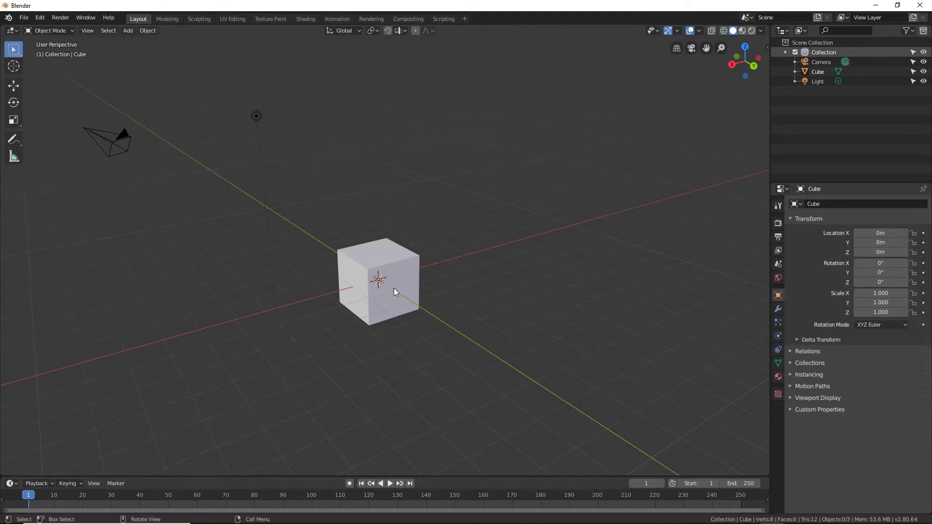
mouse_move(394, 286)
middle_mouse_down()
mouse_move(254, 287)
mouse_move(625, 283)
mouse_move(224, 281)
mouse_move(483, 281)
mouse_move(557, 284)
mouse_move(427, 291)
mouse_move(661, 298)
mouse_move(223, 293)
mouse_move(409, 289)
mouse_move(430, 198)
mouse_move(416, 129)
mouse_move(402, 379)
mouse_move(428, 133)
mouse_move(413, 340)
mouse_move(384, 211)
mouse_move(679, 357)
mouse_move(296, 243)
mouse_move(450, 258)
middle_mouse_up()
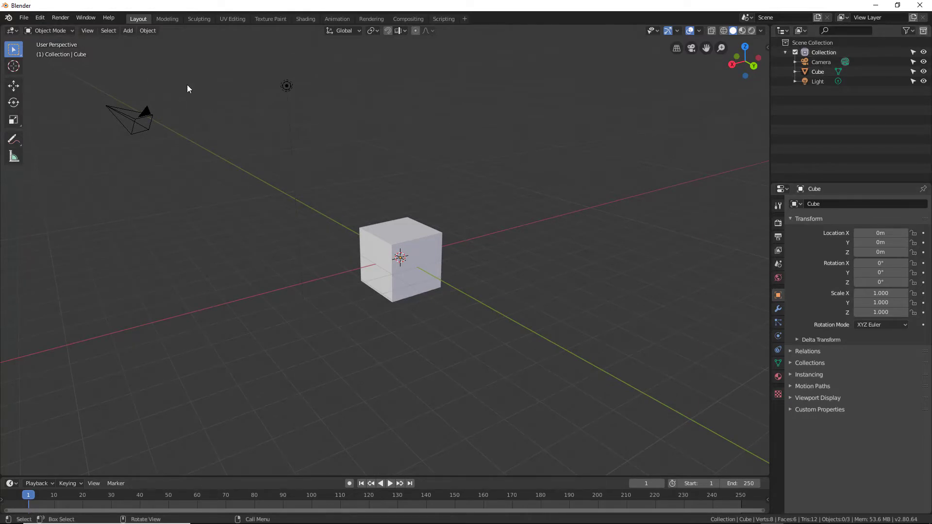
mouse_move(354, 295)
middle_mouse_down()
mouse_move(425, 307)
mouse_move(285, 292)
mouse_move(353, 312)
mouse_move(292, 297)
mouse_move(339, 303)
mouse_move(301, 322)
mouse_move(298, 300)
mouse_move(347, 273)
middle_mouse_up()
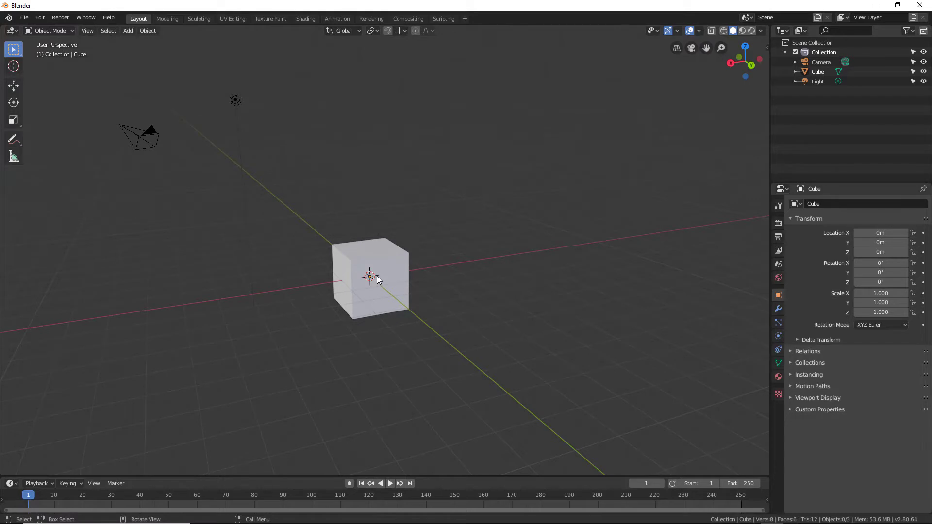
Step: Zoom in and out on the cube with the wheel and a smooth Ctrl-drag zoom
scroll(376, 276, "up", 3)
scroll(377, 276, "up", 4)
scroll(376, 275, "down", 4)
scroll(377, 275, "down", 4)
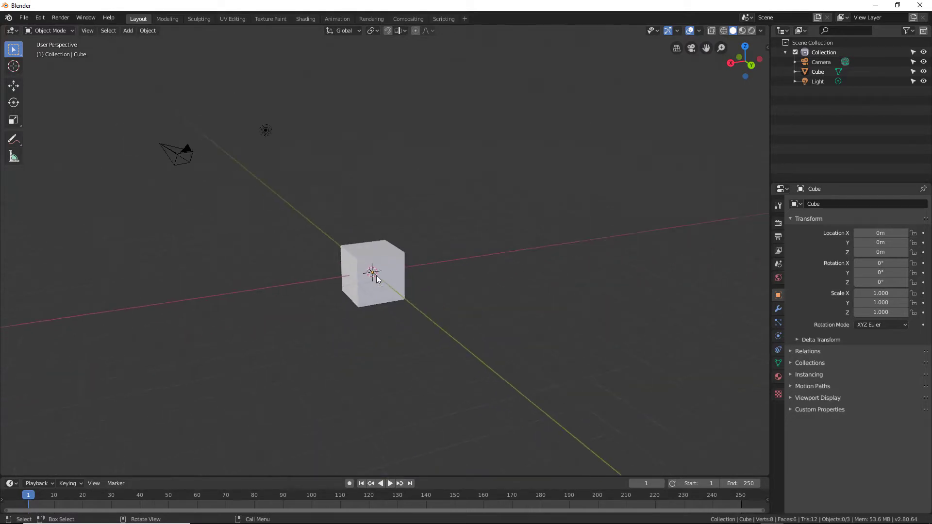
scroll(376, 275, "up", 1)
scroll(376, 275, "up", 4)
scroll(377, 275, "up", 4)
scroll(376, 275, "down", 8)
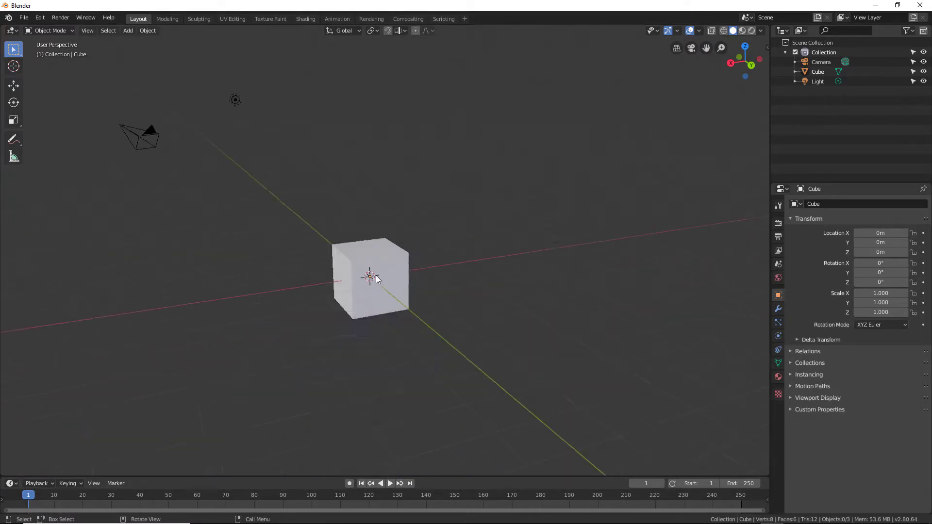
scroll(376, 275, "down", 7)
scroll(375, 275, "up", 6)
scroll(375, 275, "down", 1)
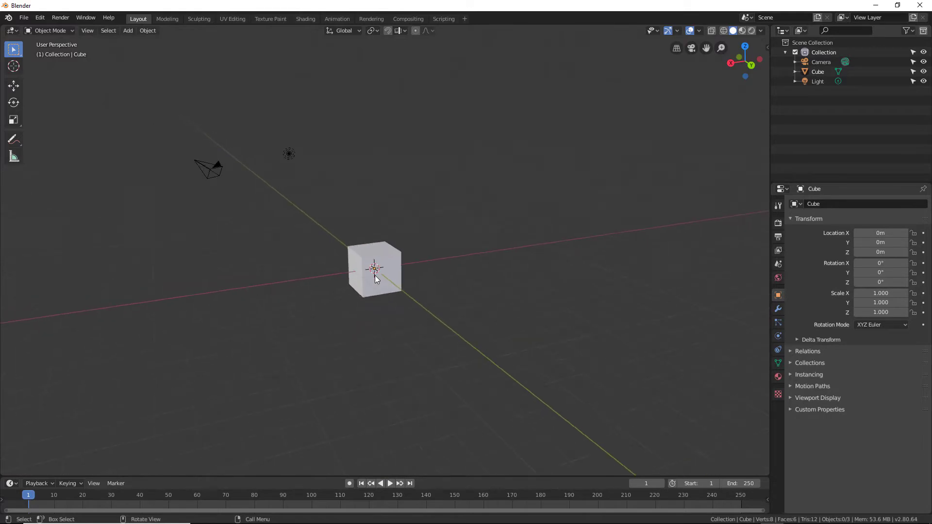
scroll(375, 275, "up", 3)
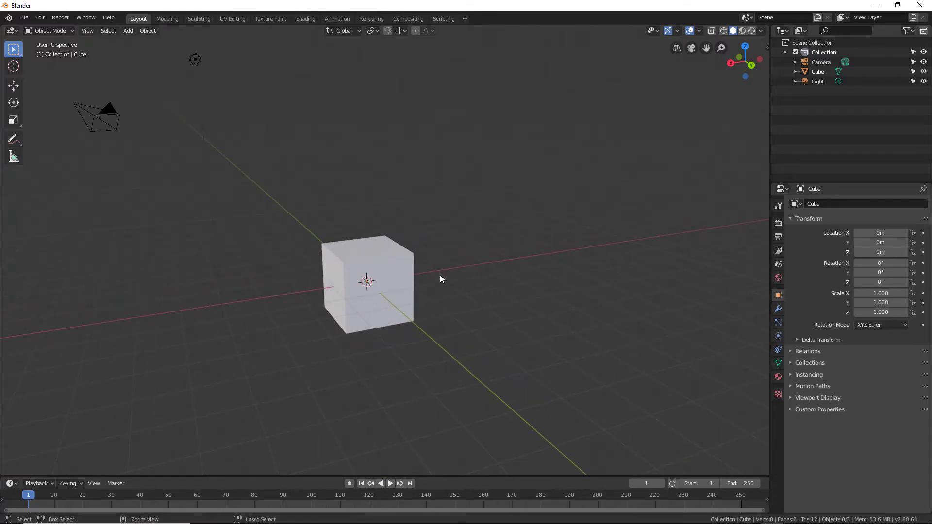
mouse_move(440, 278)
middle_mouse_down("ctrl")
mouse_move(417, 315)
mouse_move(416, 250)
mouse_move(400, 193)
mouse_move(278, 269)
mouse_move(632, 286)
mouse_move(268, 333)
mouse_move(374, 200)
mouse_move(371, 337)
mouse_move(400, 153)
mouse_move(397, 299)
mouse_move(401, 162)
mouse_move(385, 308)
mouse_move(392, 220)
mouse_move(400, 217)
mouse_move(383, 305)
mouse_move(398, 282)
middle_mouse_up("ctrl")
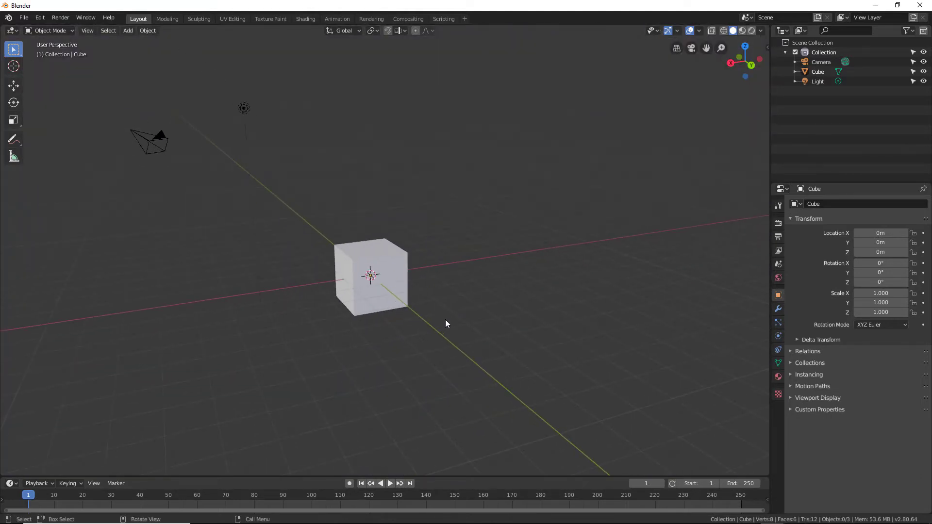
Step: Orbit so the camera sits beyond the cube, then fine-tune the zoom
mouse_move(445, 324)
middle_mouse_down()
mouse_move(362, 319)
mouse_move(441, 320)
mouse_move(239, 337)
mouse_move(416, 332)
mouse_move(409, 394)
mouse_move(394, 357)
mouse_move(401, 329)
middle_mouse_up()
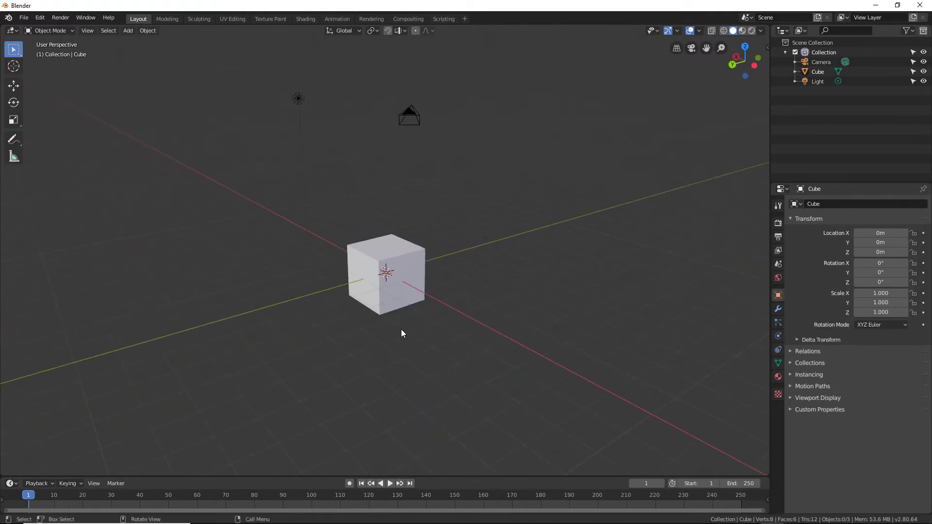
scroll(401, 330, "up", 3)
scroll(400, 330, "down", 3)
scroll(401, 331, "down", 1)
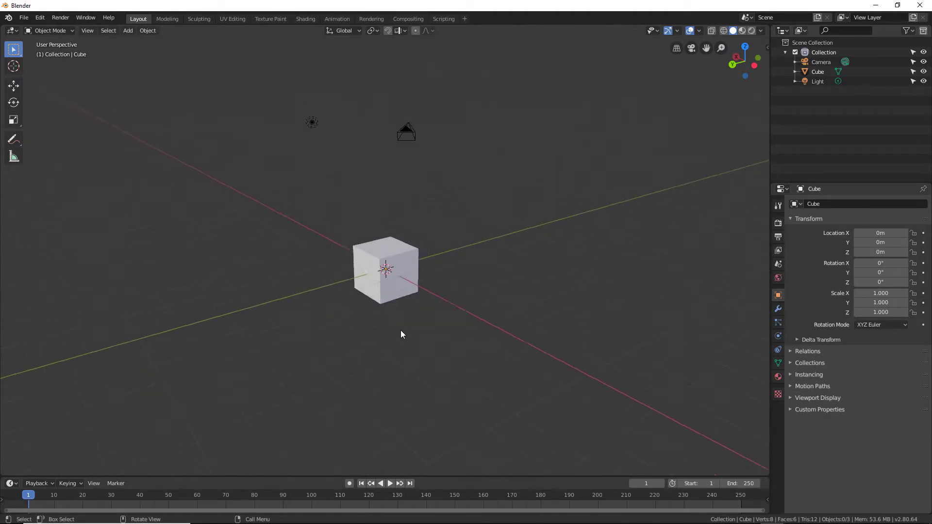
scroll(401, 331, "up", 1)
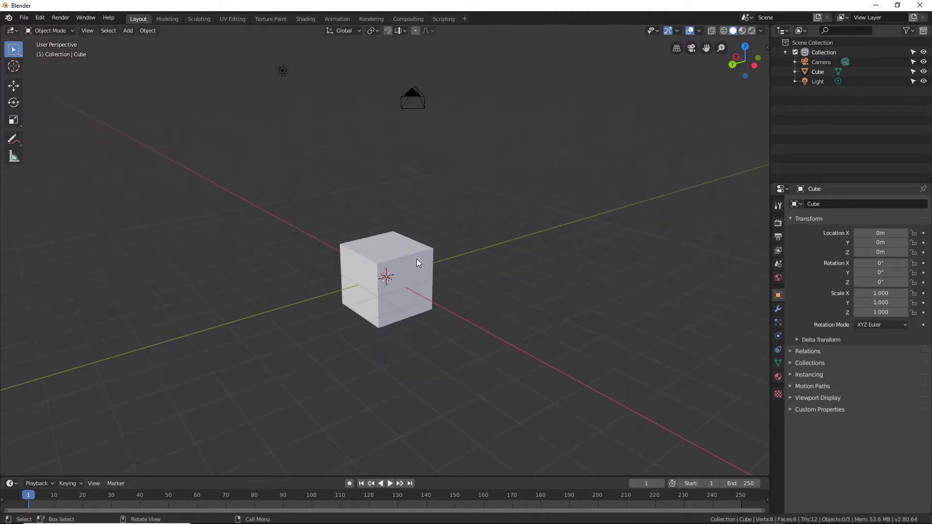
Step: Pan the view away from the scene contents and adjust the zoom
mouse_move(418, 274)
middle_mouse_down()
mouse_move(430, 109)
mouse_move(420, 355)
middle_mouse_up()
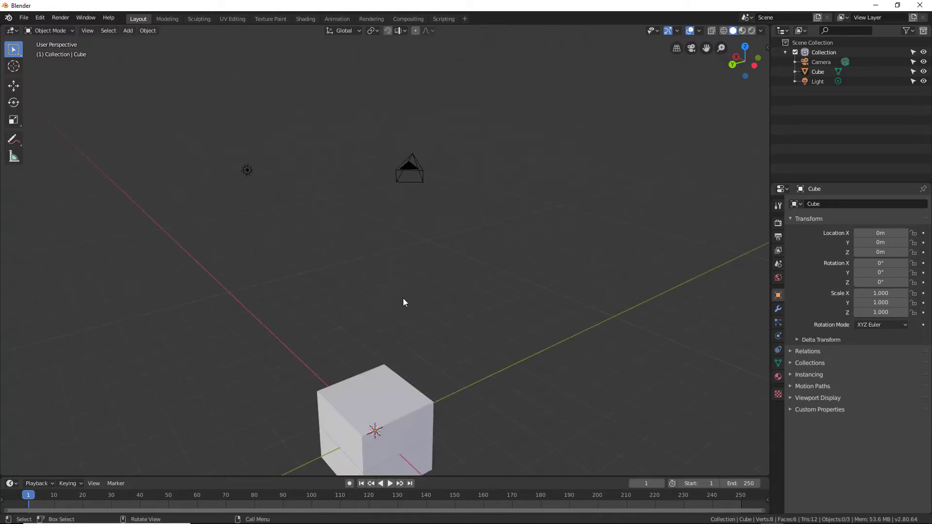
scroll(405, 291, "down", 2)
scroll(405, 301, "down", 2)
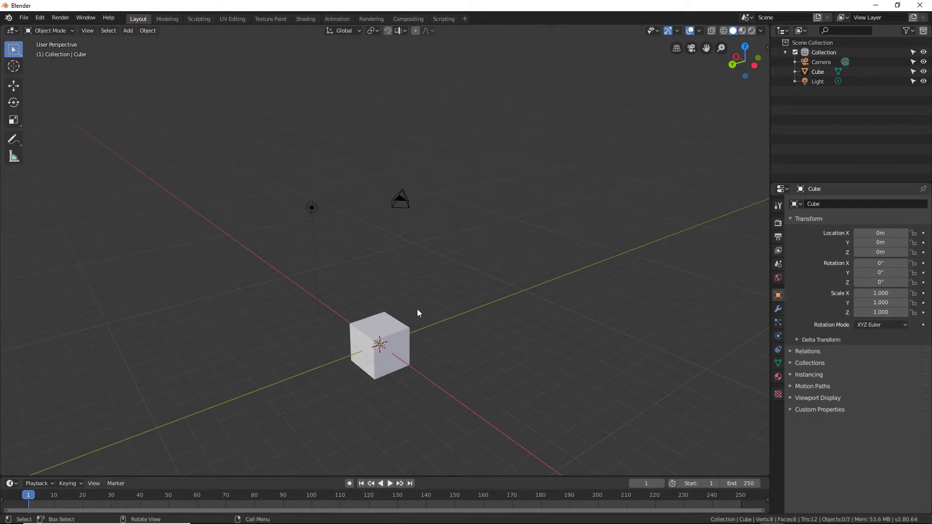
scroll(418, 312, "up", 2)
Step: Orbit and pan the scene, then frame cube, light and camera with Home
mouse_move(439, 322)
middle_mouse_down()
mouse_move(399, 276)
mouse_move(292, 304)
mouse_move(400, 311)
middle_mouse_up()
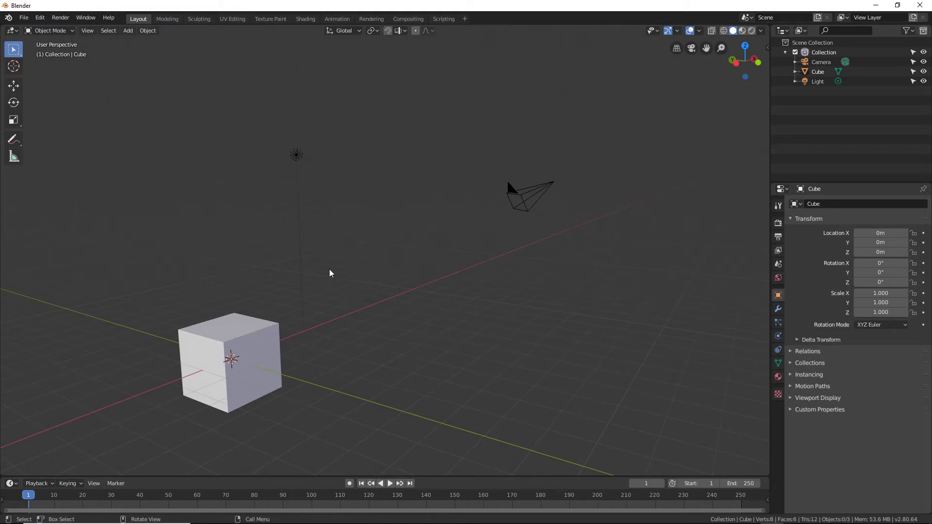
scroll(329, 274, "down", 4)
scroll(329, 273, "up", 3)
scroll(329, 274, "down", 3)
scroll(330, 274, "up", 4)
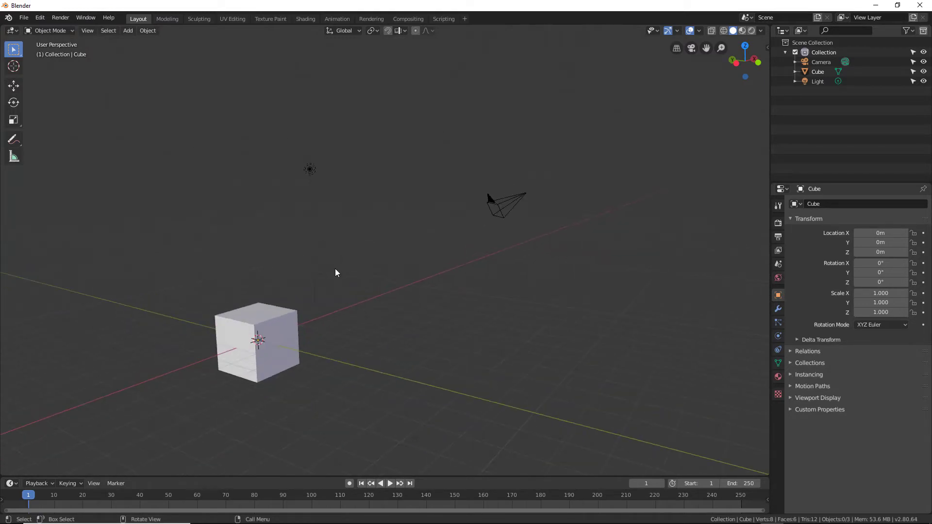
scroll(335, 270, "up", 1)
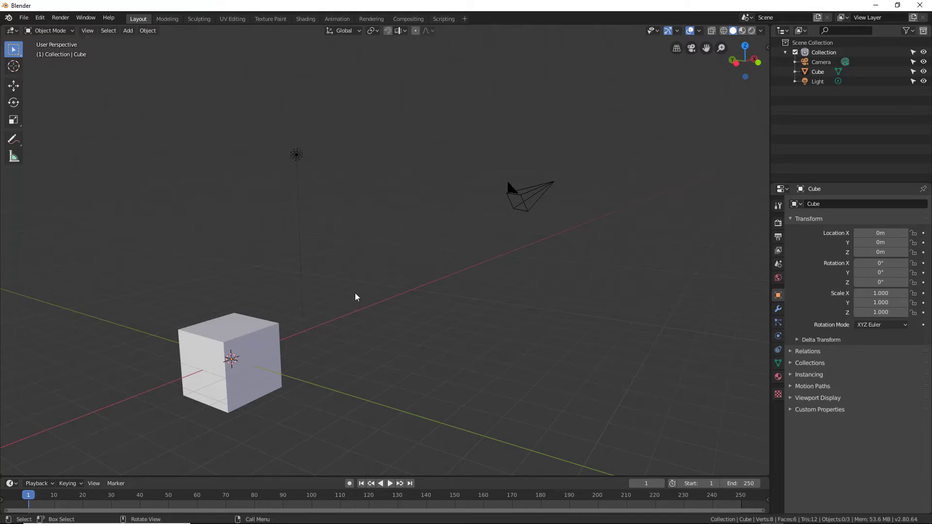
mouse_move(368, 286)
middle_mouse_down("shift")
mouse_move(427, 270)
mouse_move(399, 384)
mouse_move(89, 377)
mouse_move(67, 401)
middle_mouse_up("shift")
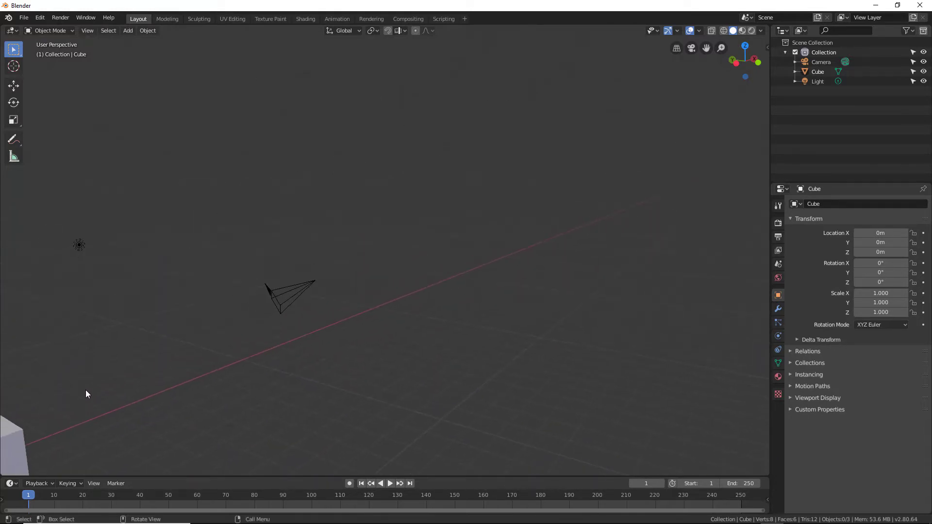
key("Home")
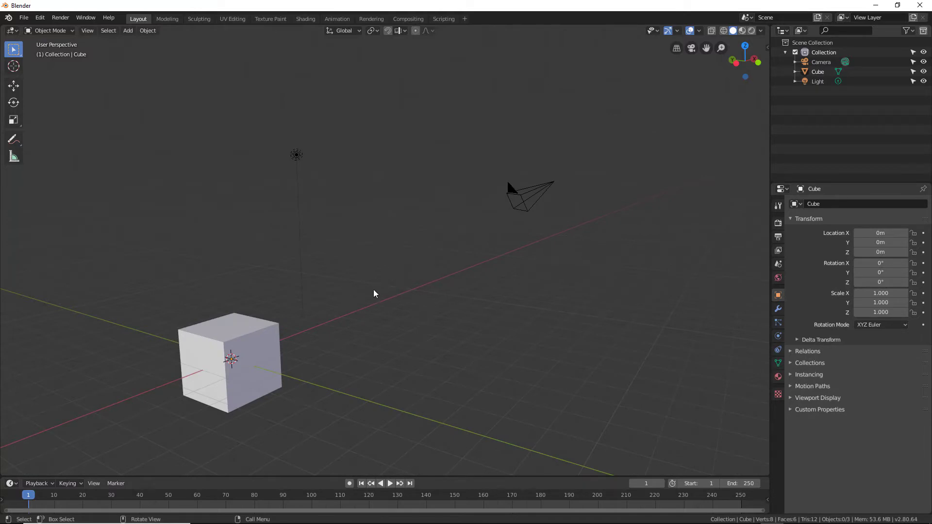
Step: Select the cube and pan the view to centre on it, adjusting zoom
left_click(262, 338)
mouse_move(309, 336)
middle_mouse_down("shift")
mouse_move(467, 305)
mouse_move(415, 241)
middle_mouse_up("shift")
scroll(424, 317, "up", 5)
scroll(424, 316, "down", 2)
scroll(408, 258, "up", 2)
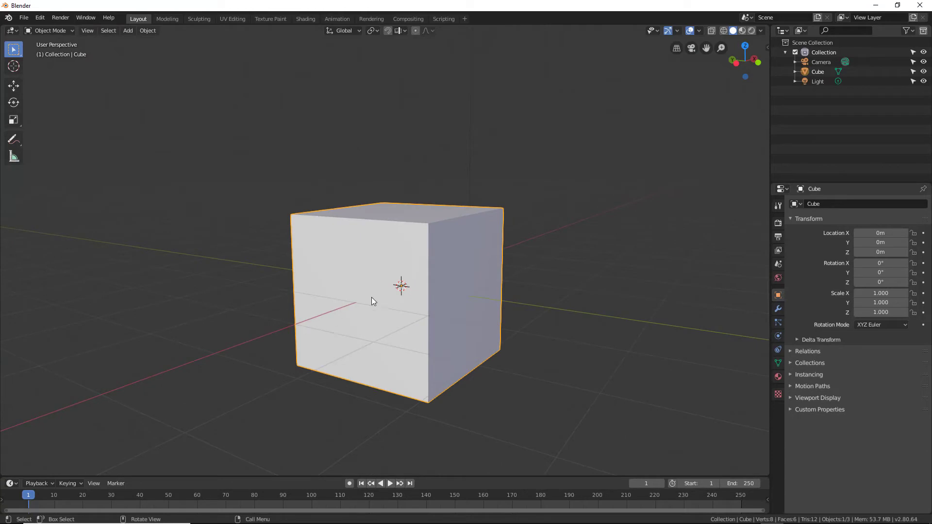
scroll(384, 308, "up", 2)
scroll(385, 307, "down", 1)
Step: Shift the cube lower left, zoom out, and reselect the cube after picking the camera
mouse_move(385, 308)
middle_mouse_down("shift")
mouse_move(353, 318)
mouse_move(405, 266)
mouse_move(482, 299)
mouse_move(526, 294)
mouse_move(383, 326)
mouse_move(435, 321)
mouse_move(342, 308)
middle_mouse_up("shift")
scroll(389, 287, "down", 1)
scroll(401, 281, "down", 3)
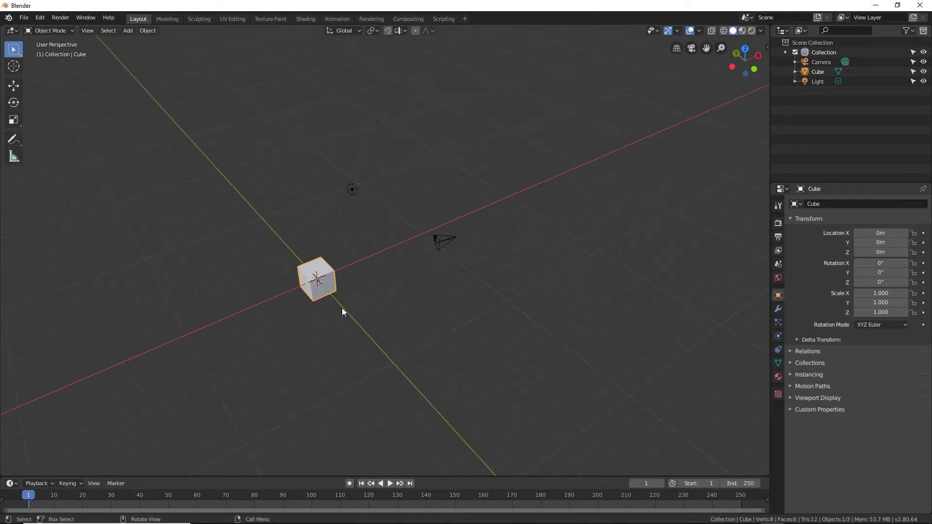
scroll(342, 308, "up", 3)
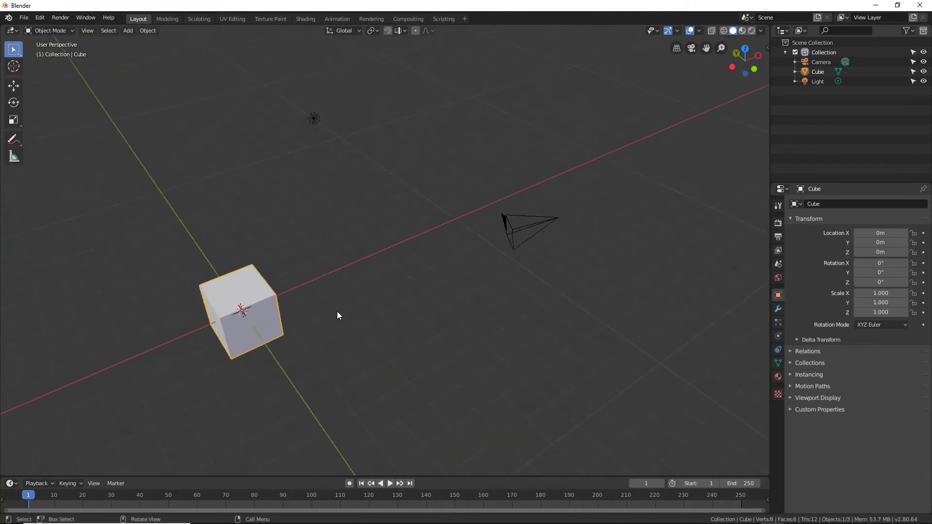
left_click(545, 222)
left_click(269, 316)
left_click(817, 81)
double_click(804, 72)
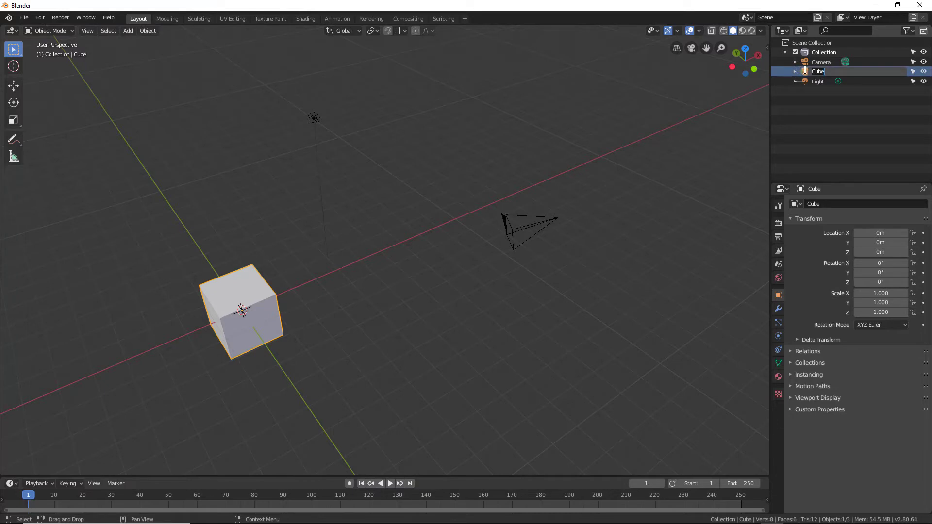
key("Return")
left_click(820, 63)
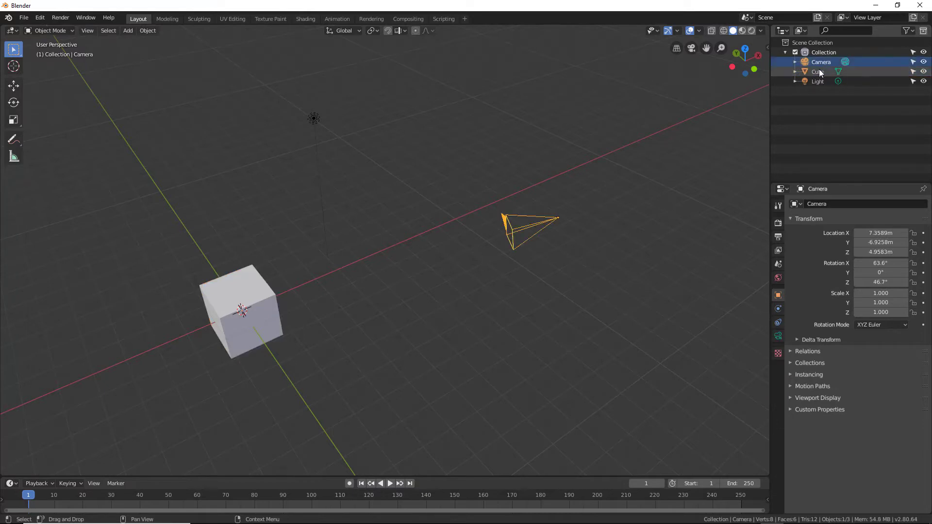
left_click(818, 81)
left_click(812, 71)
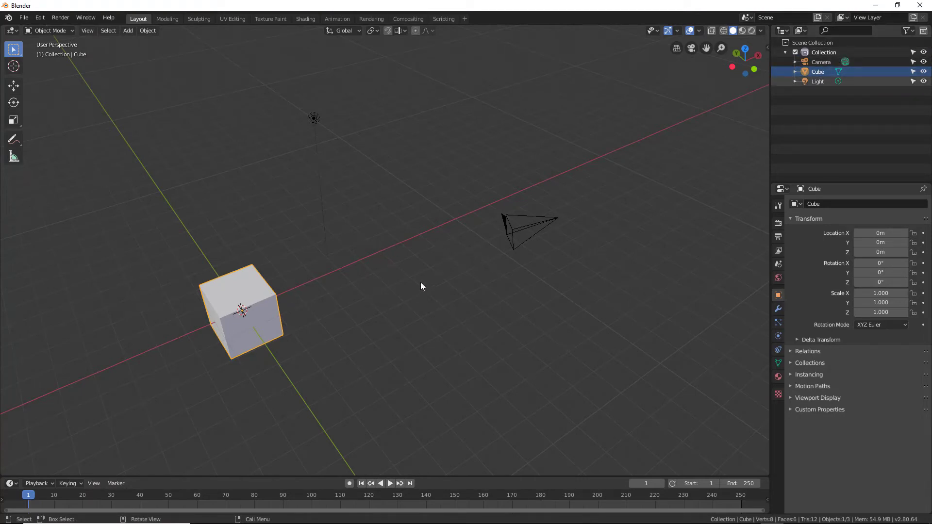
key("KP_Decimal")
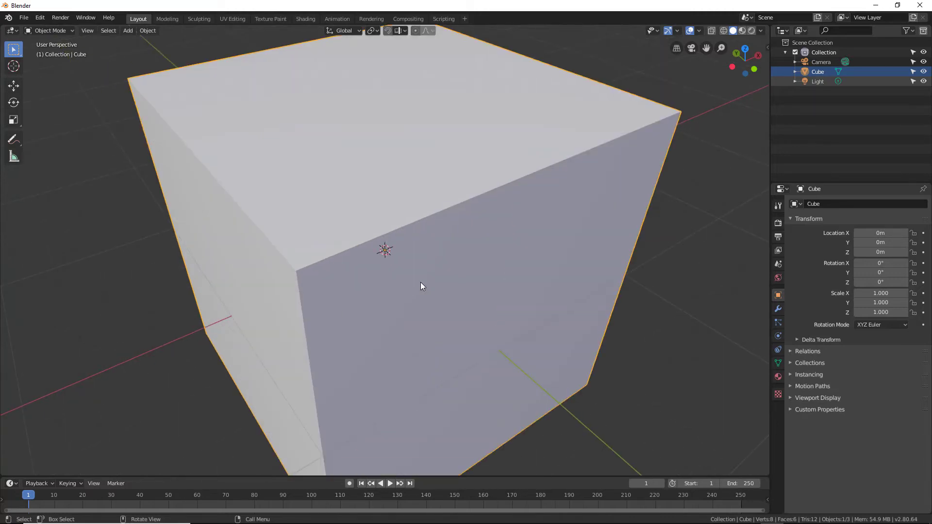
key("Home")
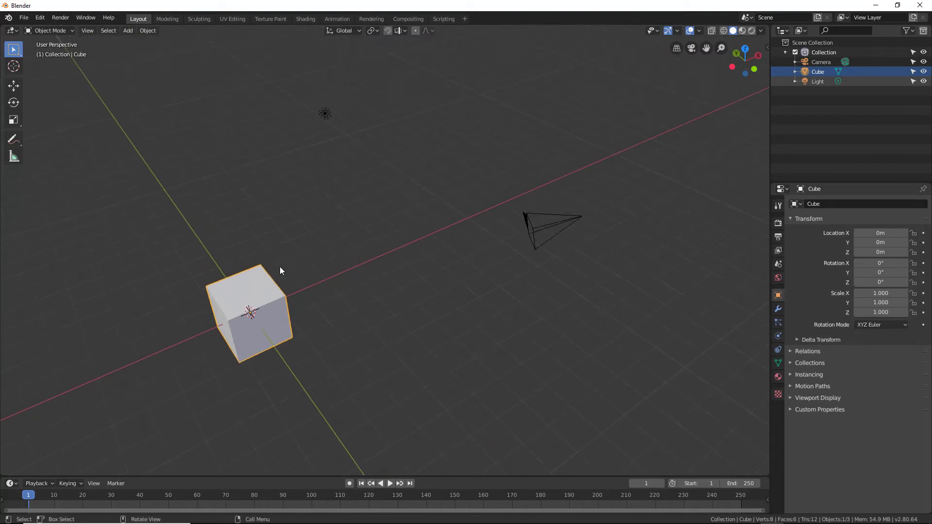
left_click(561, 221)
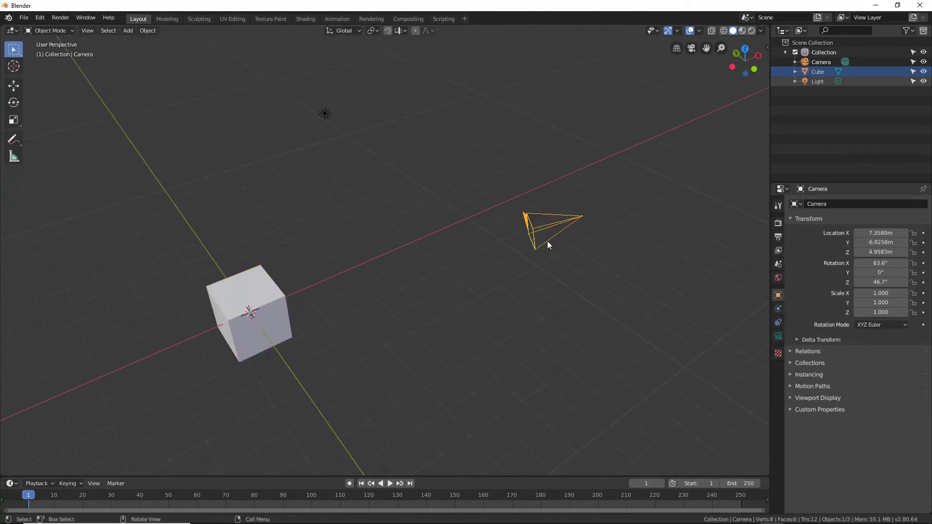
key("KP_Decimal")
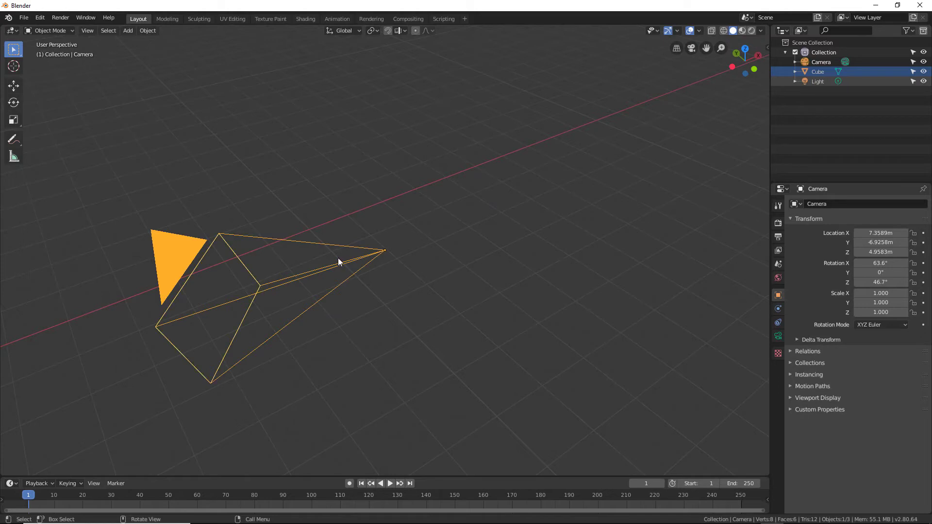
scroll(337, 258, "down", 4)
mouse_move(336, 258)
middle_mouse_down("shift")
mouse_move(337, 273)
mouse_move(464, 243)
middle_mouse_up("shift")
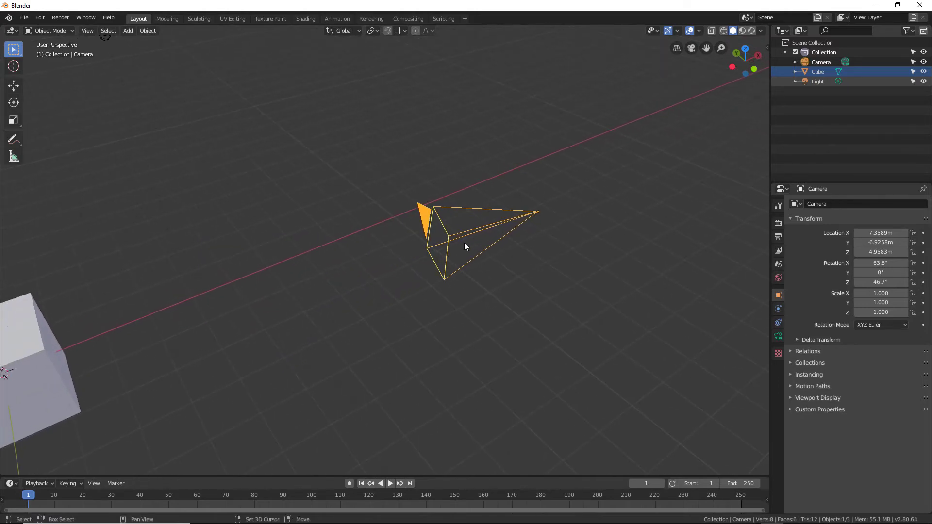
middle_click_drag(313, 263, 462, 267, "shift")
scroll(385, 266, "down", 2)
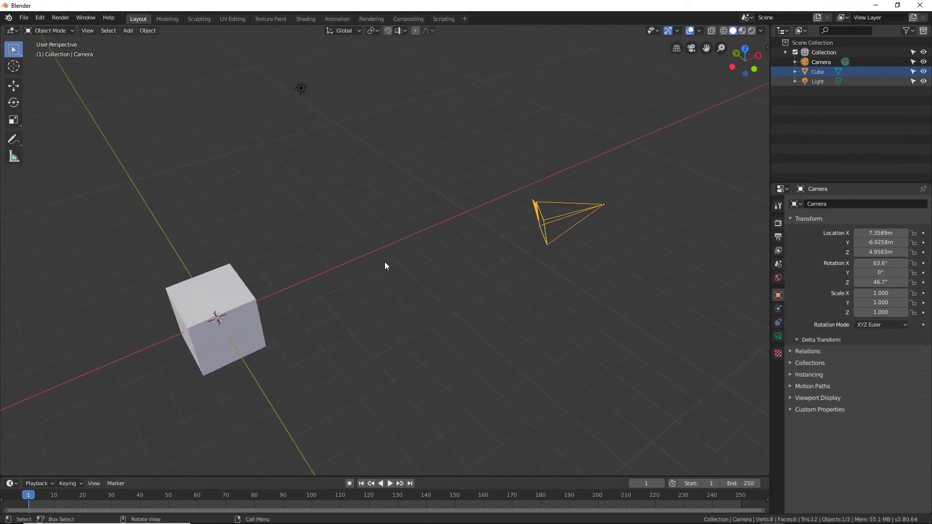
left_click(234, 308)
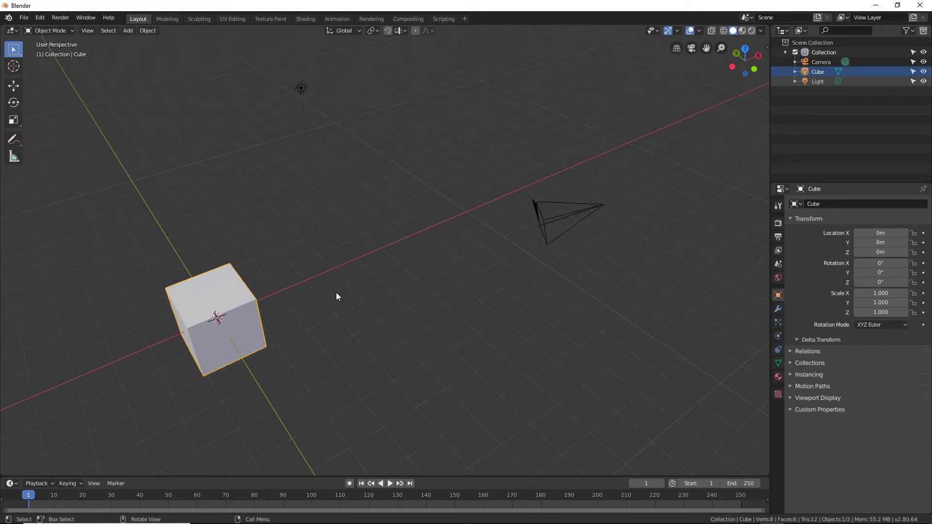
Step: Orbit around the scene and frame the cube with numpad period
mouse_move(436, 292)
middle_mouse_down()
mouse_move(385, 305)
mouse_move(497, 272)
mouse_move(433, 283)
mouse_move(450, 271)
mouse_move(463, 290)
mouse_move(437, 255)
mouse_move(434, 301)
mouse_move(437, 293)
mouse_move(352, 260)
middle_mouse_up()
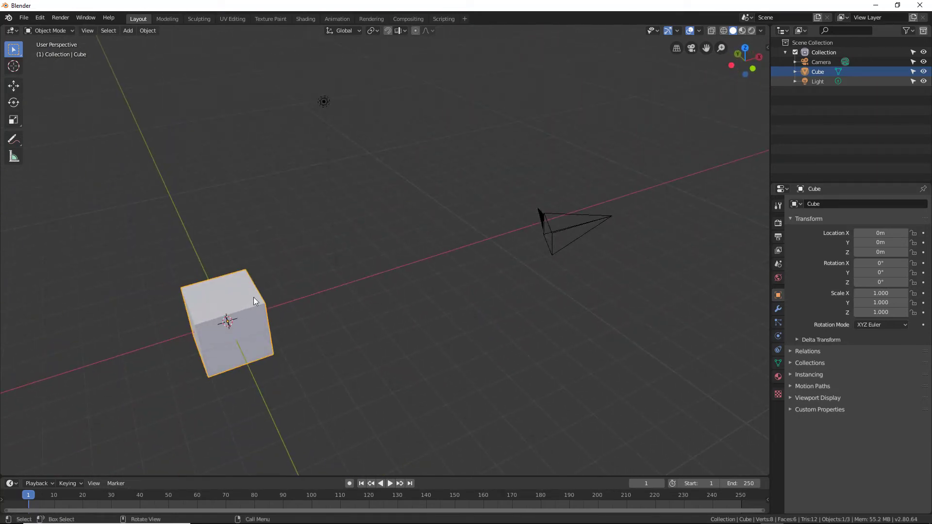
mouse_move(227, 337)
middle_mouse_down()
mouse_move(235, 327)
mouse_move(228, 343)
mouse_move(287, 322)
mouse_move(333, 295)
mouse_move(174, 308)
mouse_move(308, 291)
mouse_move(208, 306)
mouse_move(266, 258)
mouse_move(229, 306)
mouse_move(448, 241)
middle_mouse_up()
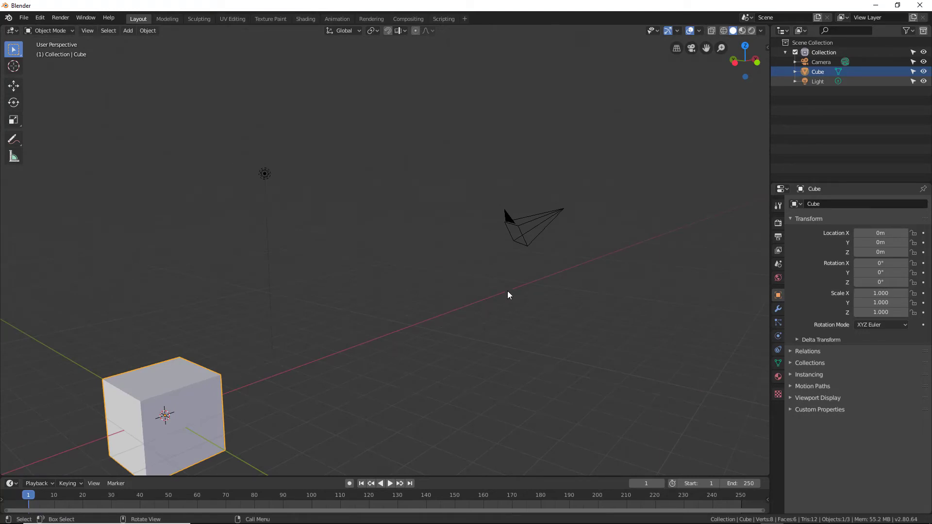
mouse_move(242, 363)
middle_mouse_down()
mouse_move(370, 322)
mouse_move(421, 326)
mouse_move(359, 310)
middle_mouse_up()
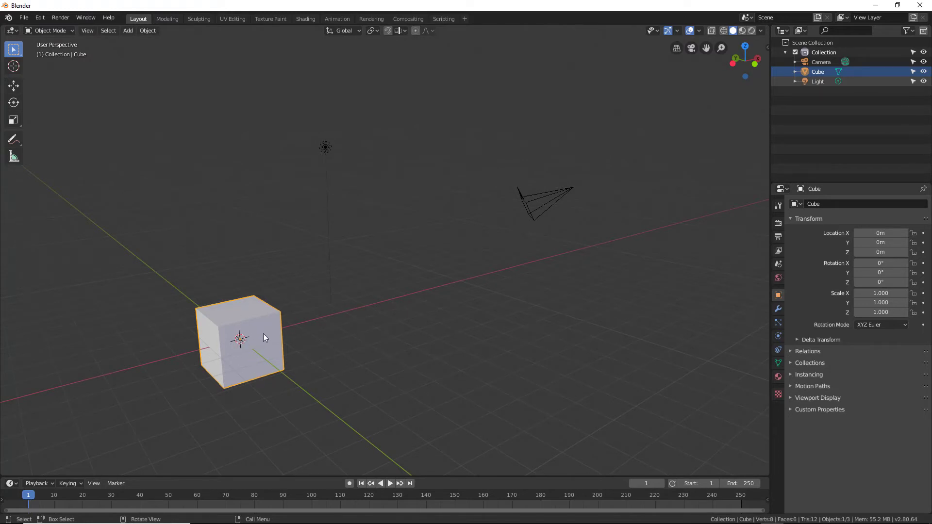
key("KP_Decimal")
scroll(268, 331, "down", 5)
Step: Browse the View menu's navigation commands and orbit to a better angle on the cube
mouse_move(270, 331)
middle_mouse_down()
mouse_move(441, 326)
mouse_move(291, 297)
mouse_move(377, 327)
mouse_move(298, 310)
mouse_move(337, 320)
mouse_move(349, 311)
middle_mouse_up()
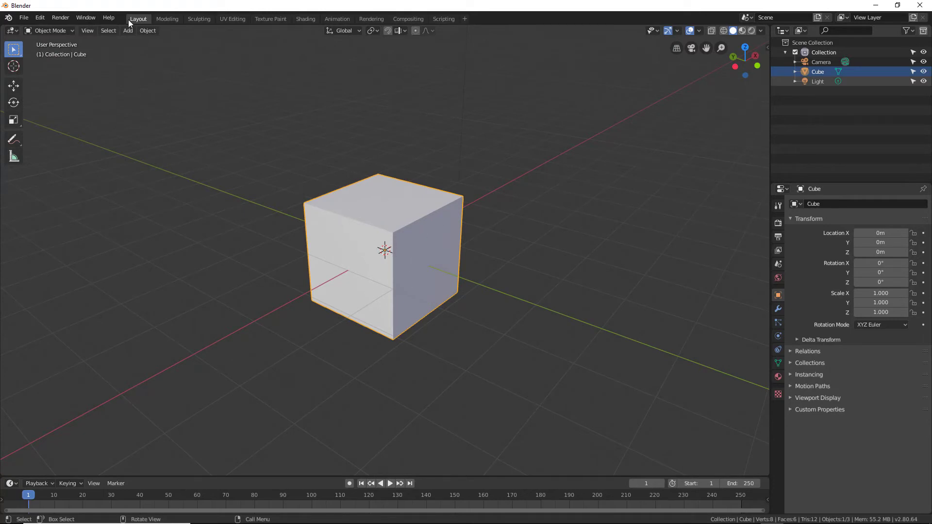
left_click(88, 30)
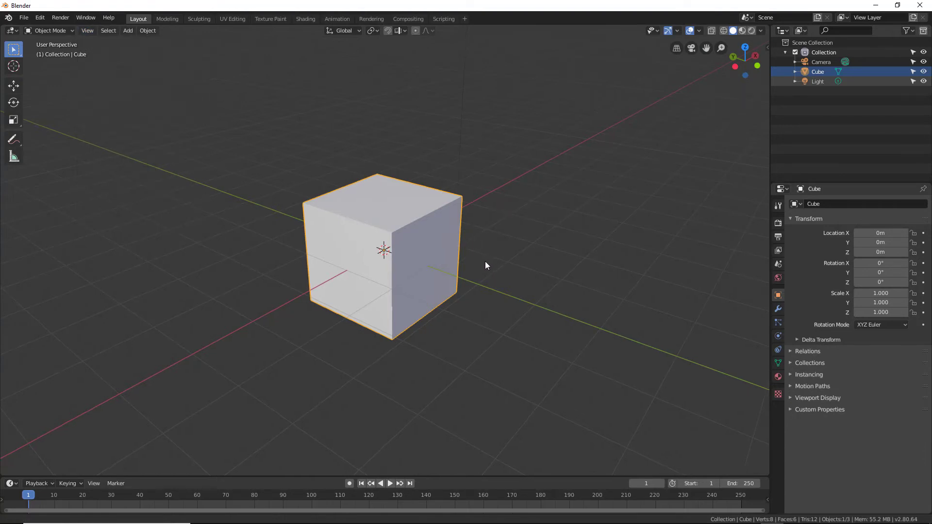
mouse_move(478, 261)
middle_mouse_down()
mouse_move(511, 287)
mouse_move(350, 157)
middle_mouse_up()
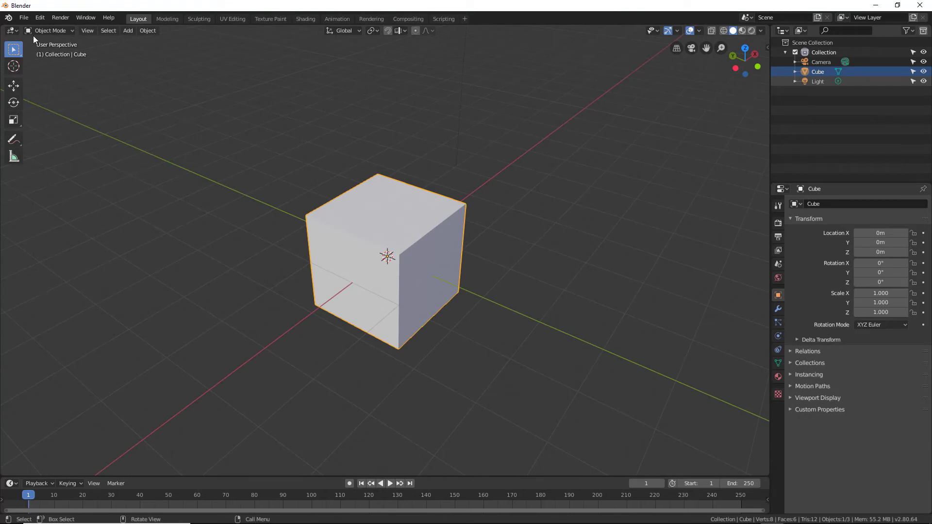
mouse_move(522, 229)
middle_mouse_down()
mouse_move(480, 207)
mouse_move(491, 229)
mouse_move(498, 215)
middle_mouse_up()
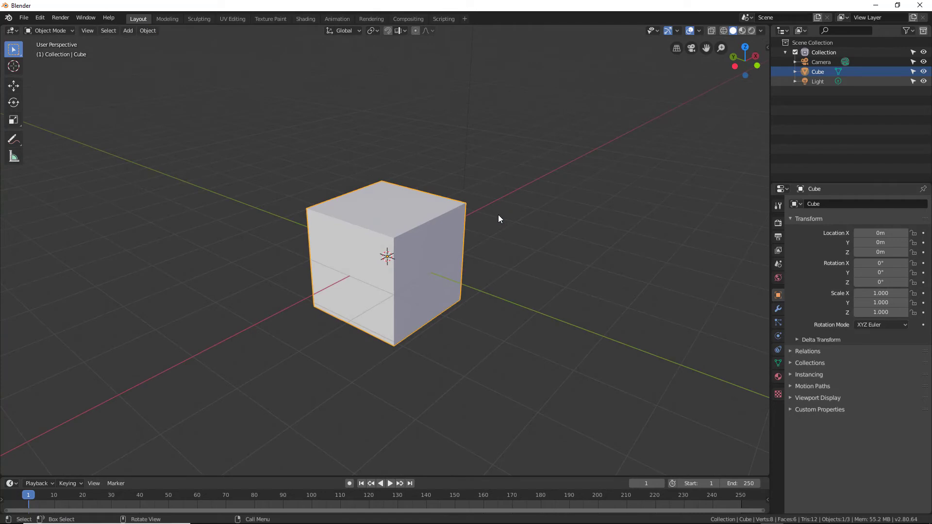
Step: Toggle quad view on with Ctrl+Alt+Q, then off again to a single perspective view
key("ctrl+alt+q")
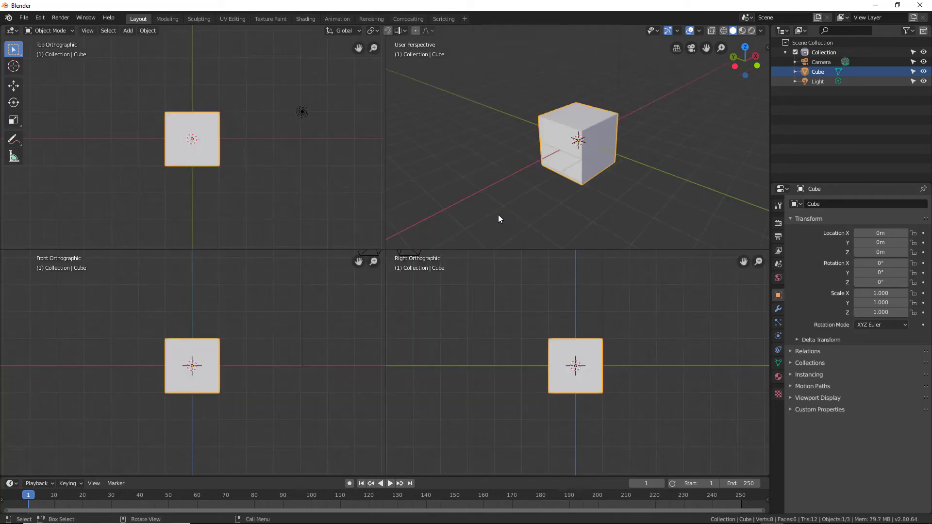
key("ctrl+alt+q")
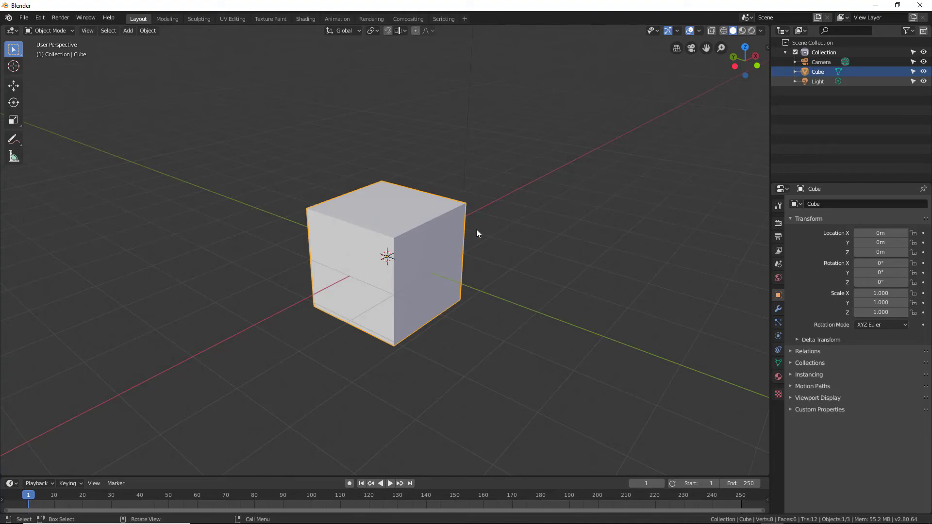
Step: Cycle through front, right and top orthographic views, ending on the bottom view
key("KP_1")
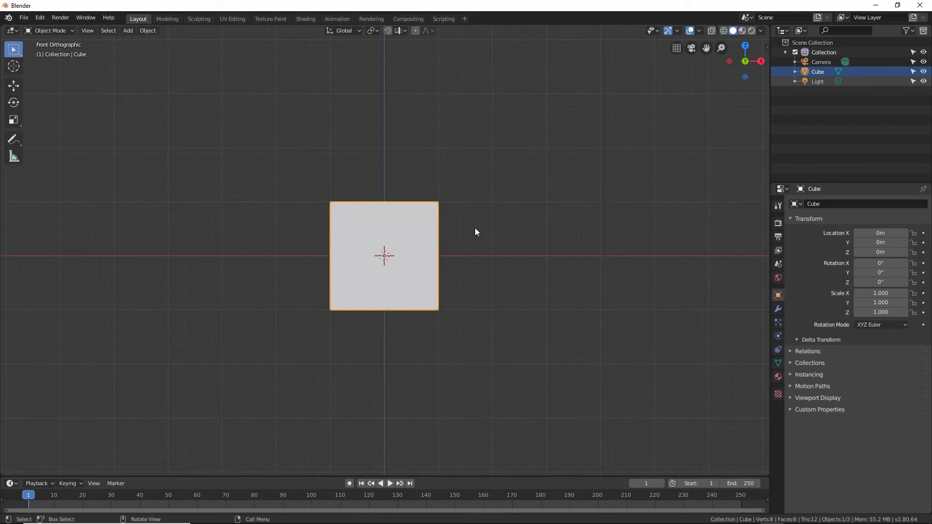
key("KP_3")
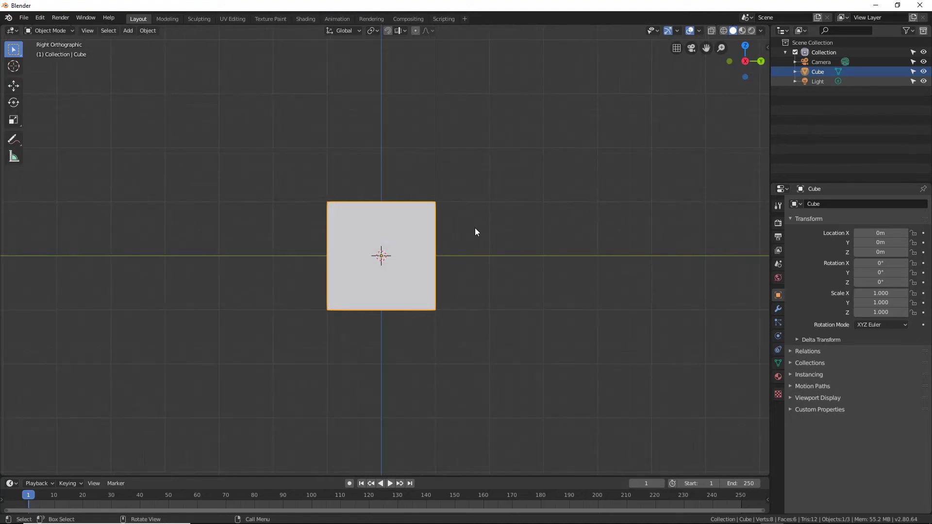
key("KP_7")
key("ctrl+KP_7")
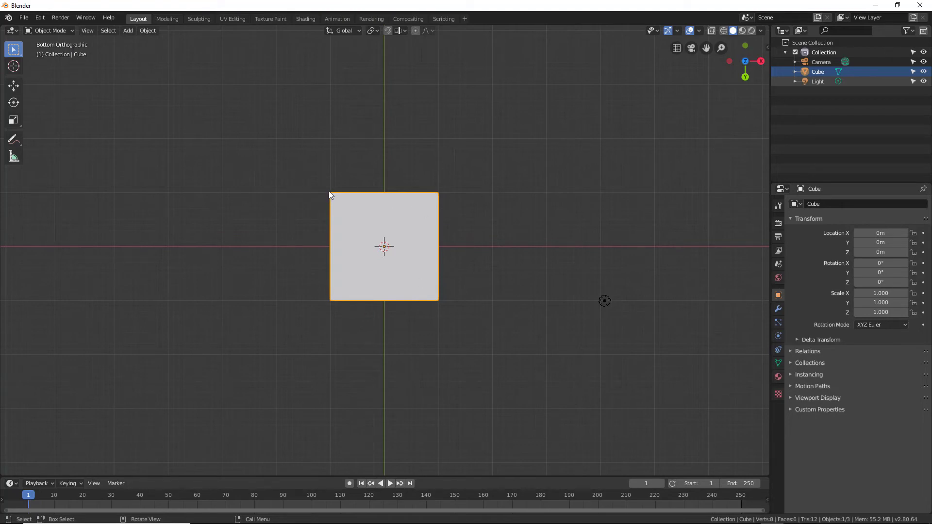
Step: Zoom into the bottom view and pan across toward the cube's corner
scroll(458, 188, "up", 4)
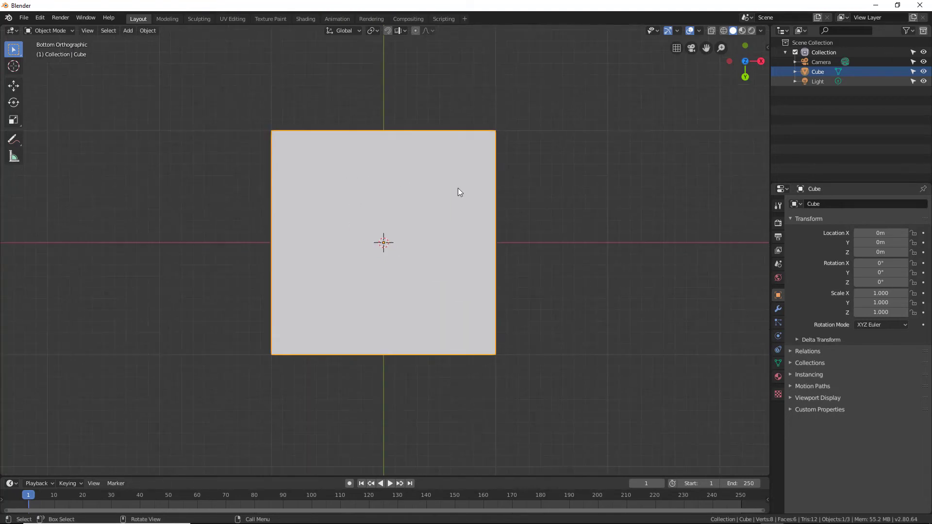
scroll(520, 173, "up", 2)
mouse_move(554, 194)
middle_mouse_down("shift")
mouse_move(520, 293)
mouse_move(489, 335)
middle_mouse_up("shift")
scroll(495, 170, "up", 5)
middle_click_drag(613, 152, 509, 274, "shift")
Step: Adjust the zoom back and forth, finishing pulled back so more grid shows
scroll(512, 233, "up", 4)
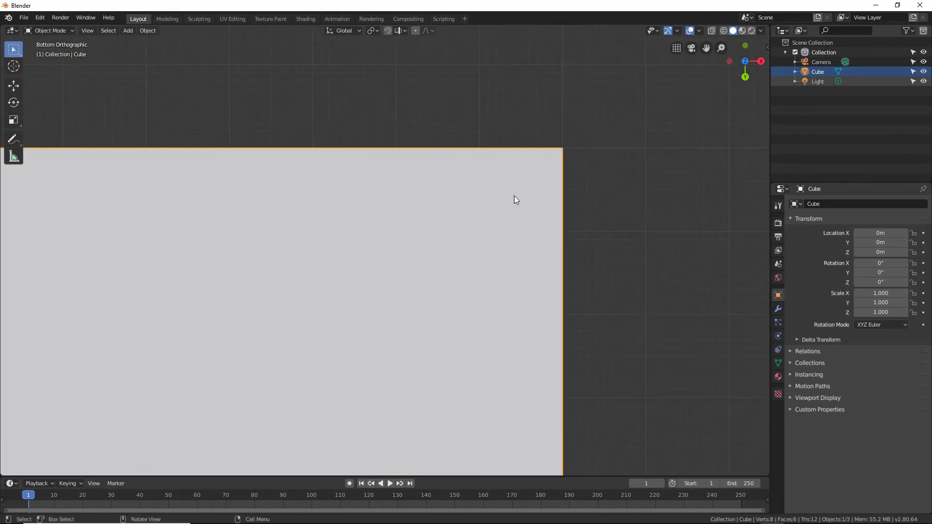
scroll(582, 179, "up", 3)
scroll(558, 247, "down", 7)
scroll(483, 279, "up", 2)
scroll(598, 219, "up", 1)
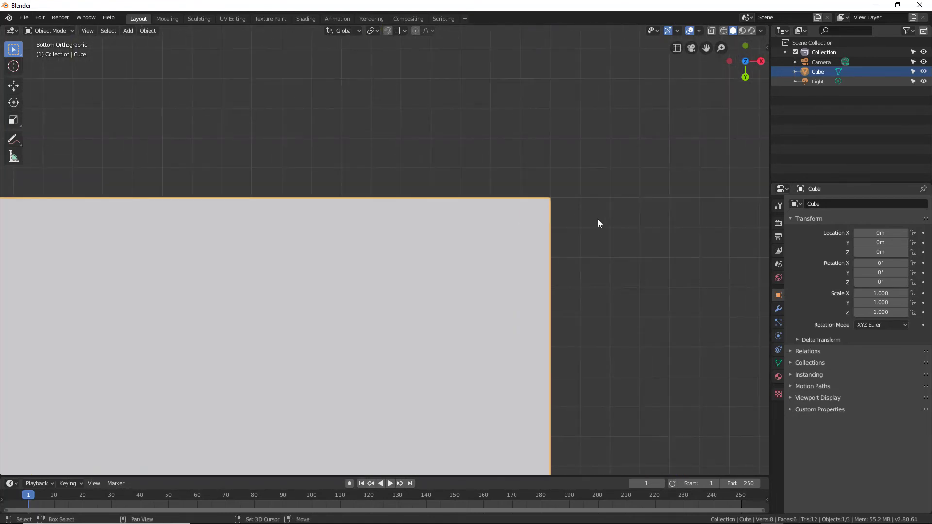
scroll(510, 223, "down", 1)
scroll(626, 220, "up", 1)
scroll(529, 246, "down", 4)
scroll(462, 180, "up", 4)
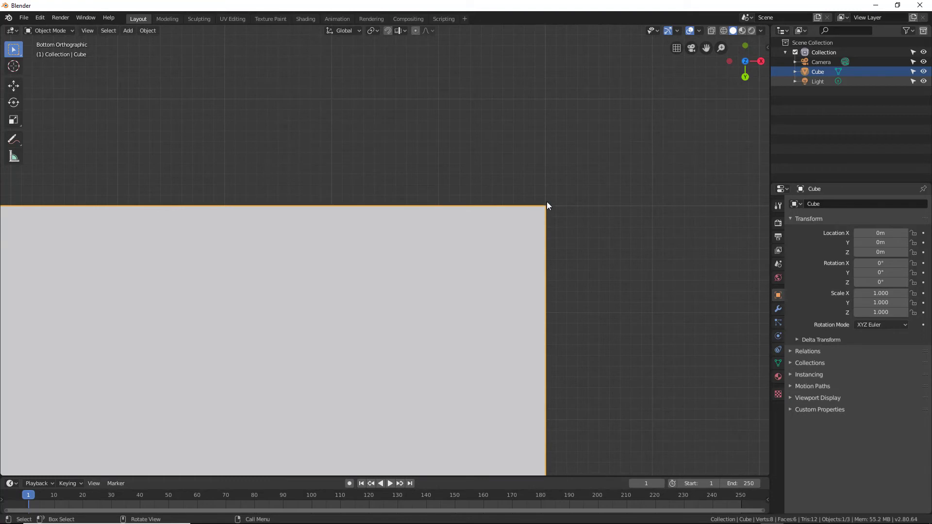
scroll(507, 216, "down", 3)
scroll(506, 216, "down", 1)
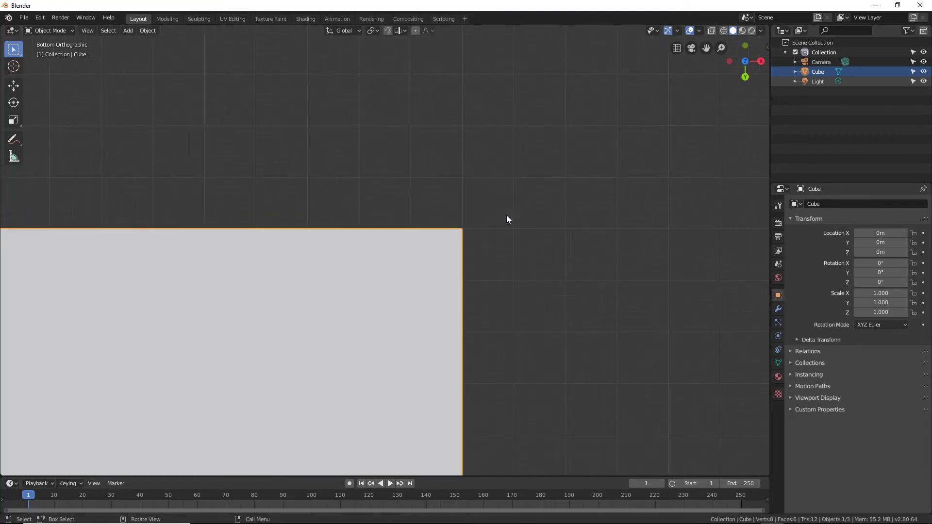
Step: Switch the bottom view to perspective and zoom out
key("KP_5")
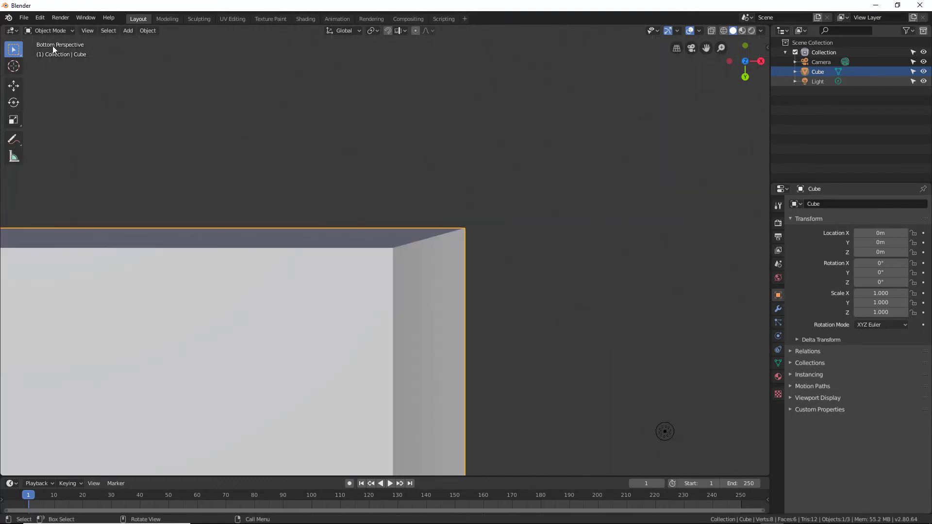
scroll(233, 135, "down", 1)
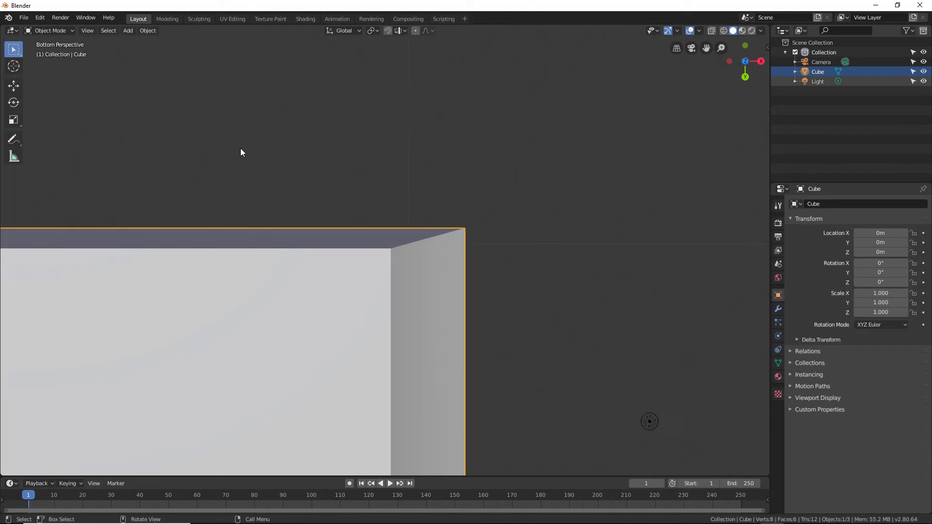
scroll(251, 156, "down", 1)
scroll(252, 155, "down", 4)
scroll(251, 156, "down", 3)
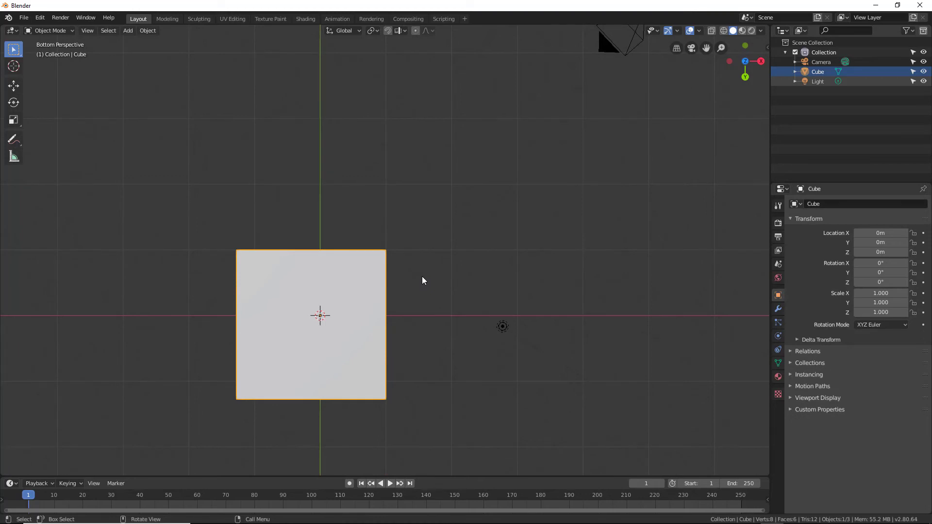
Step: Toggle Numpad 5 between orthographic and perspective, finishing in orthographic
key("KP_5")
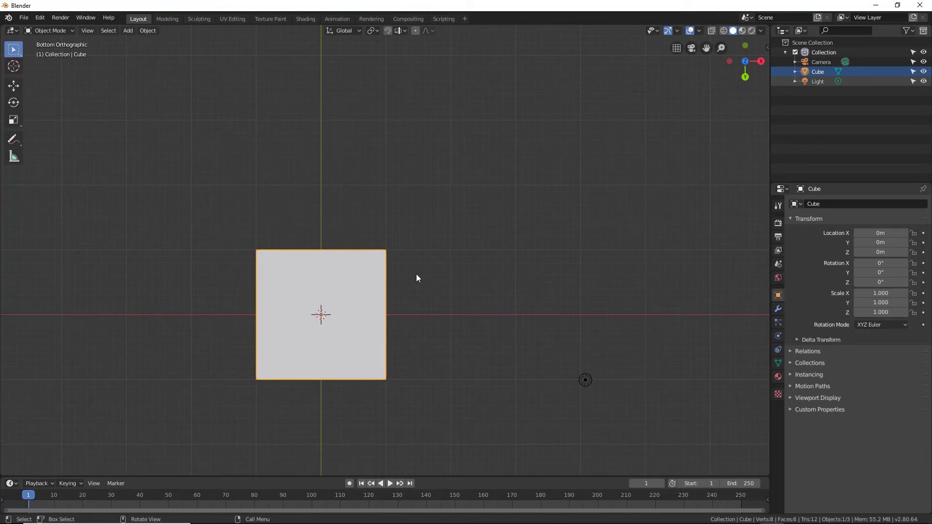
key("KP_5")
key("KP_5")
key("KP_5")
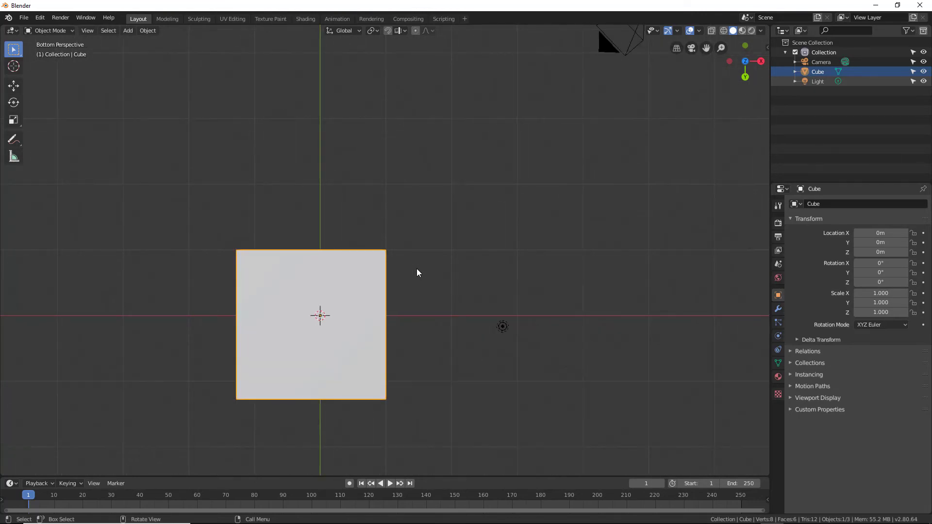
key("KP_5")
key("KP_5")
key("KP_5")
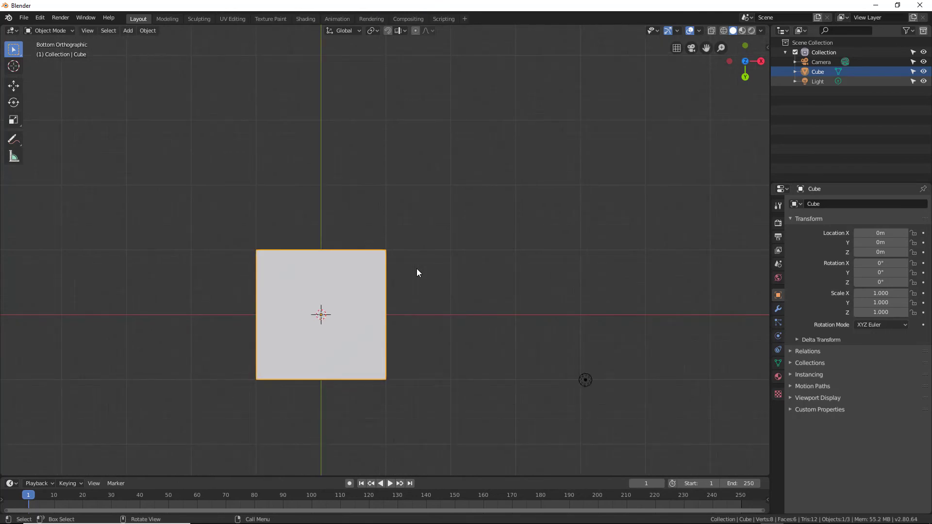
key("KP_5")
key("KP_5")
key("KP_5")
Step: Orbit away from the bottom view and frame the selected cube with numpad period
mouse_move(435, 304)
middle_mouse_down()
mouse_move(412, 266)
mouse_move(451, 247)
mouse_move(397, 255)
mouse_move(647, 251)
mouse_move(604, 210)
mouse_move(549, 393)
mouse_move(458, 51)
mouse_move(310, 419)
mouse_move(351, 416)
mouse_move(384, 354)
mouse_move(407, 269)
middle_mouse_up()
scroll(384, 355, "down", 2)
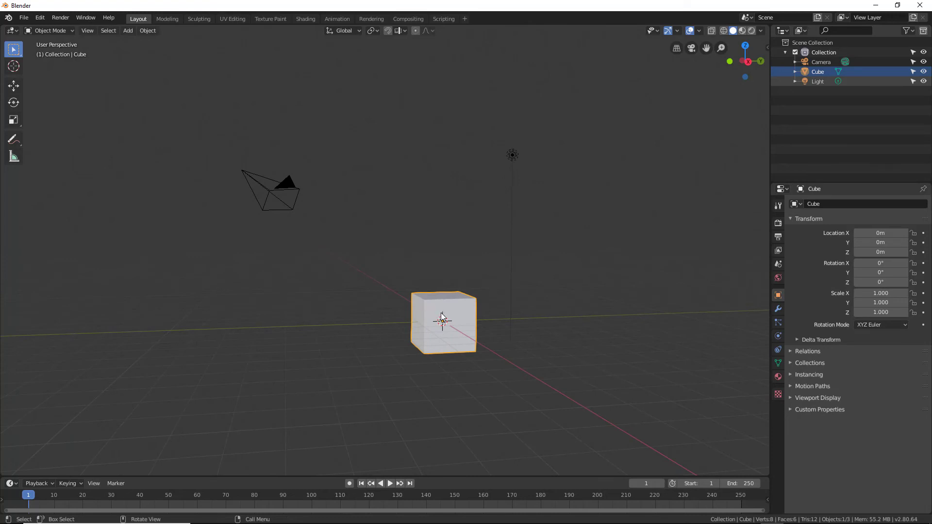
mouse_move(442, 317)
middle_mouse_down()
mouse_move(293, 332)
mouse_move(229, 318)
middle_mouse_up()
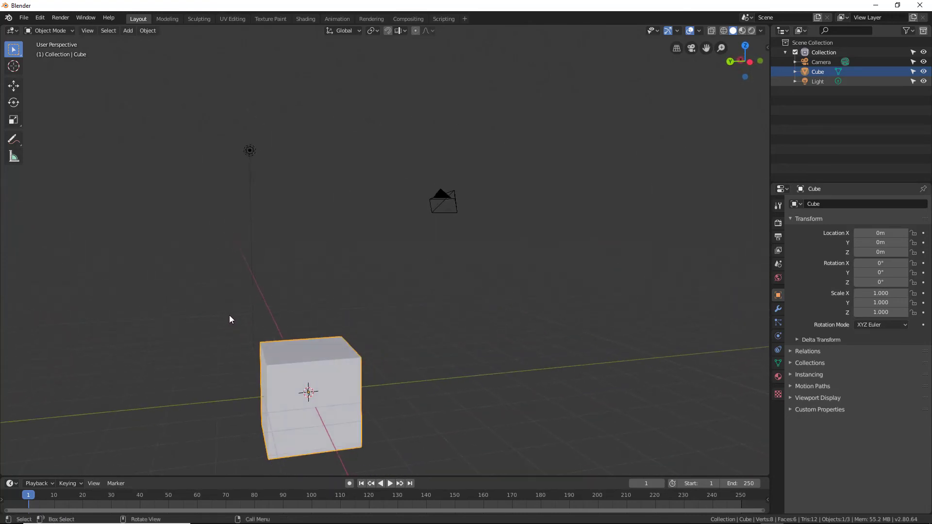
key("KP_Decimal")
scroll(306, 292, "down", 3)
Step: Orbit to look down on the cube, adjust zoom, and pan the scene down-left
mouse_move(335, 268)
middle_mouse_down()
mouse_move(347, 306)
mouse_move(324, 293)
mouse_move(366, 299)
mouse_move(434, 287)
mouse_move(510, 239)
mouse_move(471, 219)
mouse_move(429, 288)
mouse_move(468, 259)
mouse_move(455, 240)
middle_mouse_up()
scroll(369, 296, "down", 5)
scroll(434, 270, "up", 3)
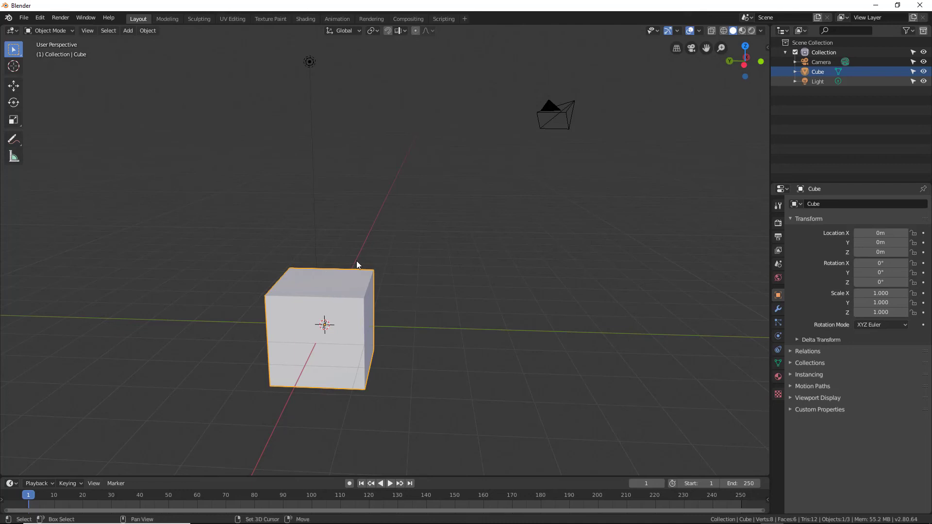
middle_click_drag(357, 261, 458, 264, "shift")
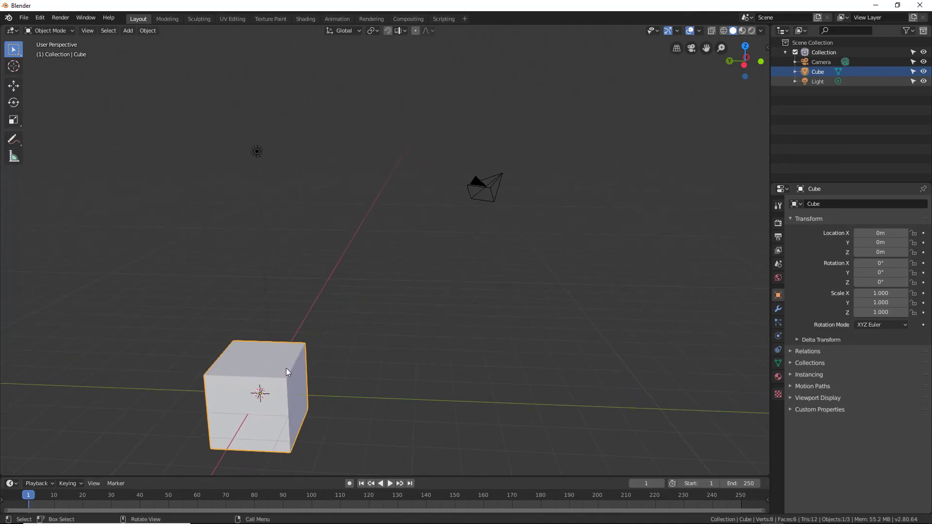
Step: Frame the selected cube, then zoom and orbit to see its right side
key("KP_Decimal")
scroll(290, 369, "down", 3)
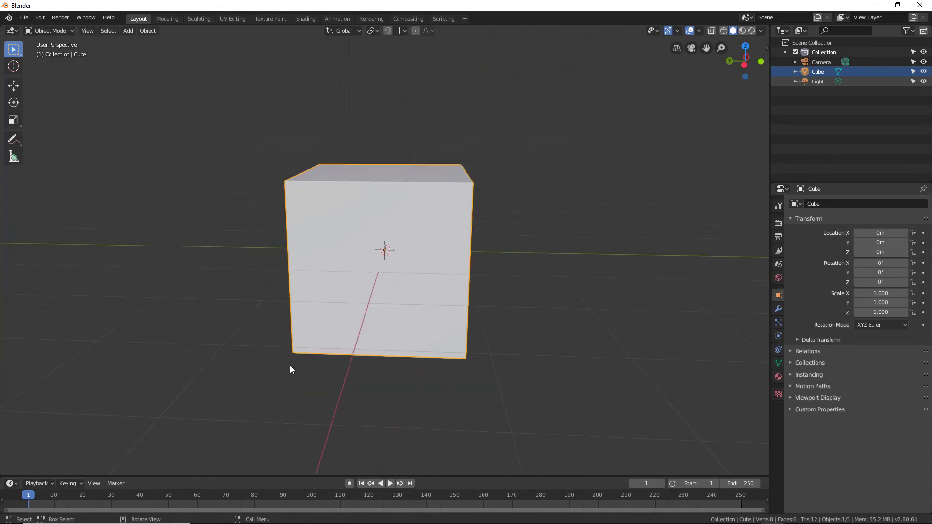
mouse_move(291, 370)
middle_mouse_down()
mouse_move(191, 343)
mouse_move(318, 369)
mouse_move(255, 347)
mouse_move(273, 341)
mouse_move(293, 357)
mouse_move(304, 340)
middle_mouse_up()
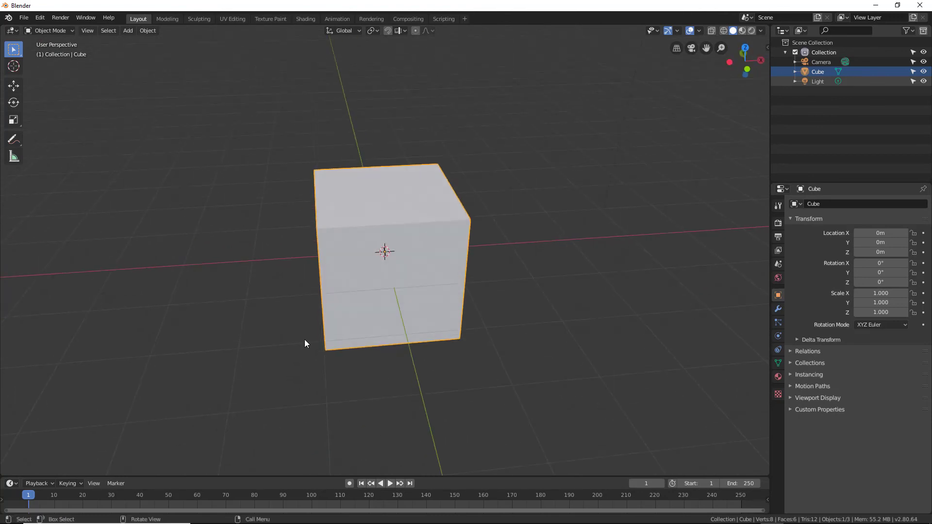
scroll(305, 340, "down", 4)
scroll(321, 340, "up", 1)
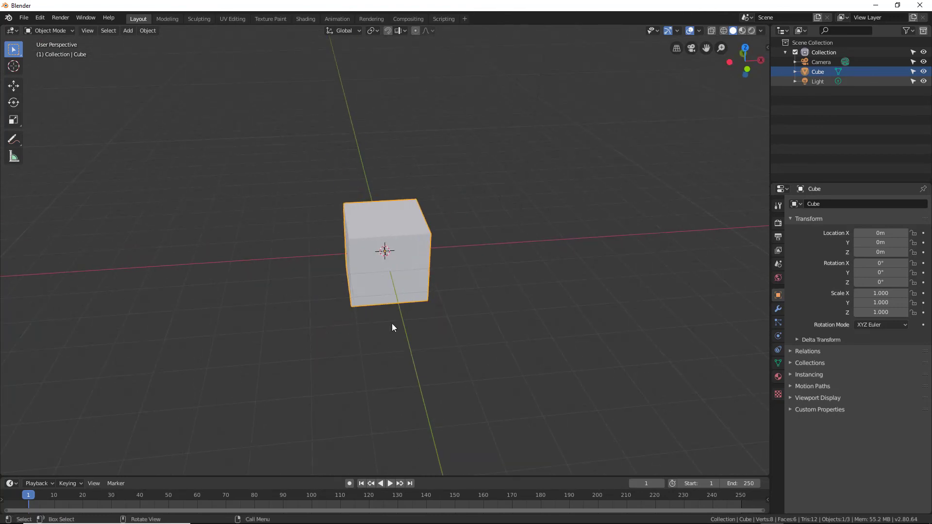
Step: Orbit the view over, under and around the cube with numpad steps
key("KP_8")
key("KP_8")
key("KP_8")
key("KP_8")
key("KP_8")
key("KP_8")
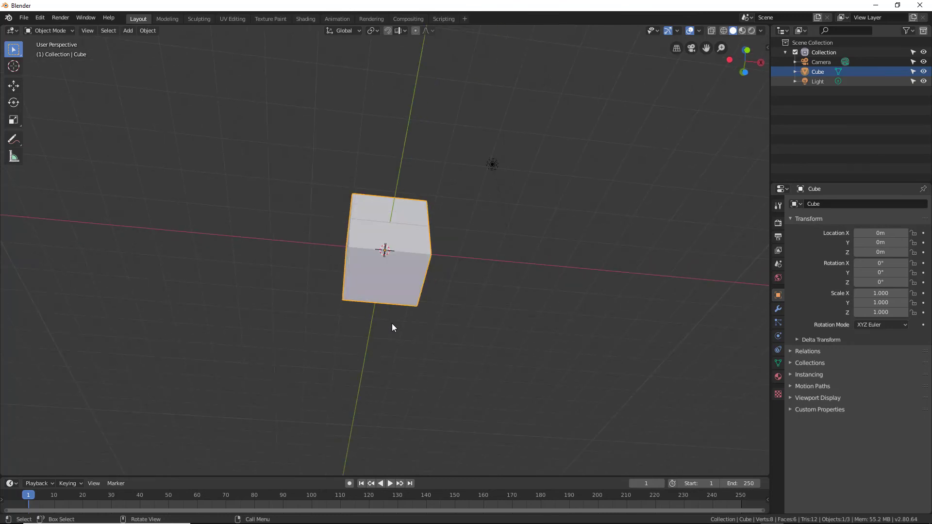
key("KP_8")
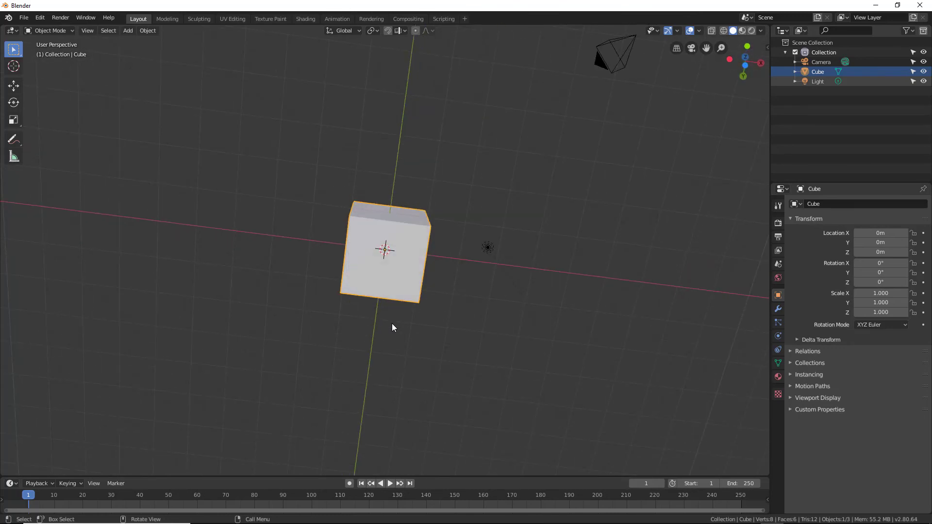
key("KP_4")
key("KP_2")
key("KP_2")
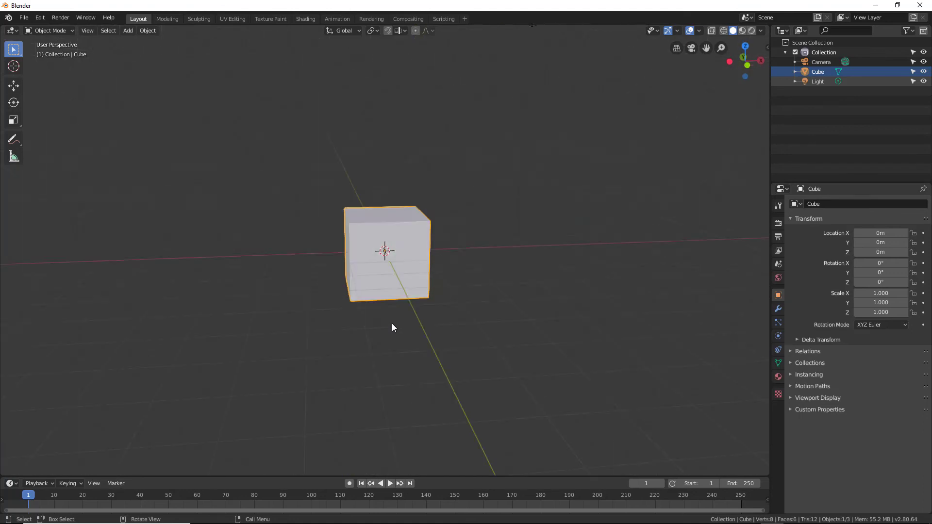
key("KP_6")
key("KP_2")
key("KP_8")
key("KP_8")
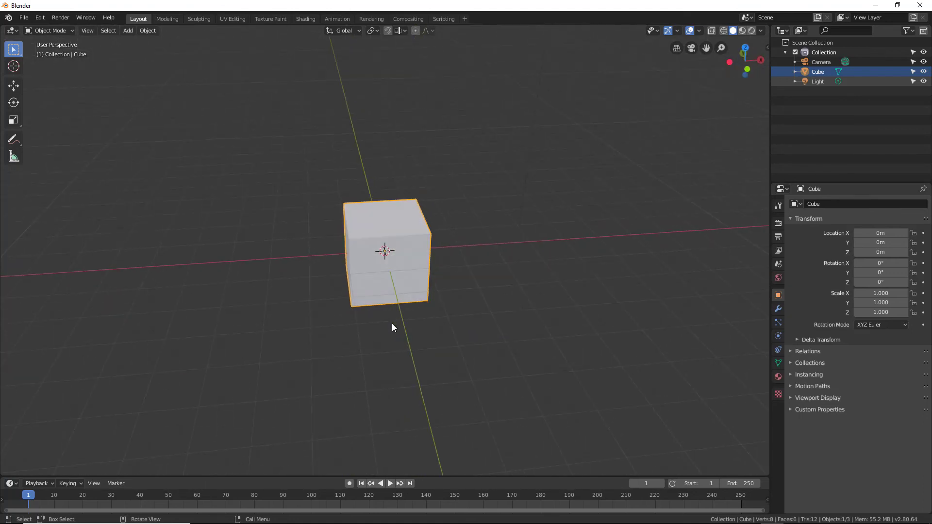
Step: Switch to a top-down view tilted into a raised perspective, and adjust zoom
key("KP_7")
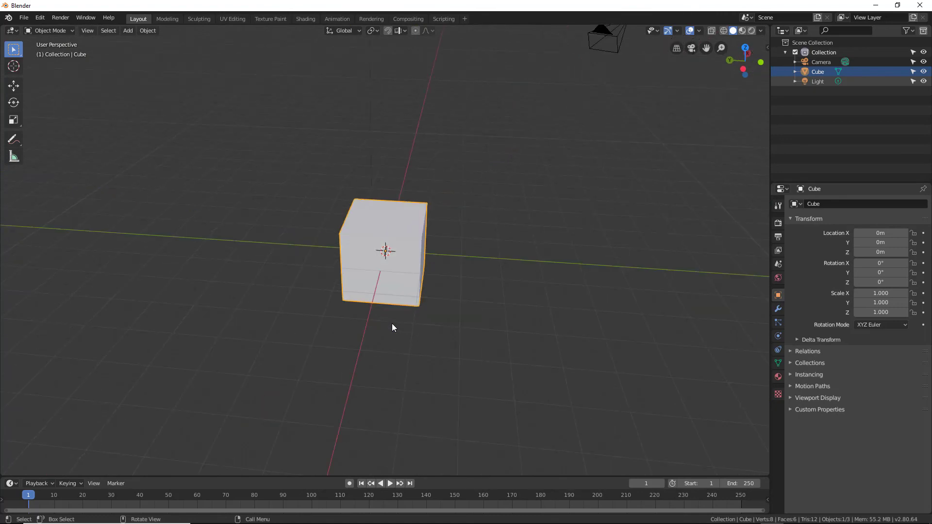
key("KP_2")
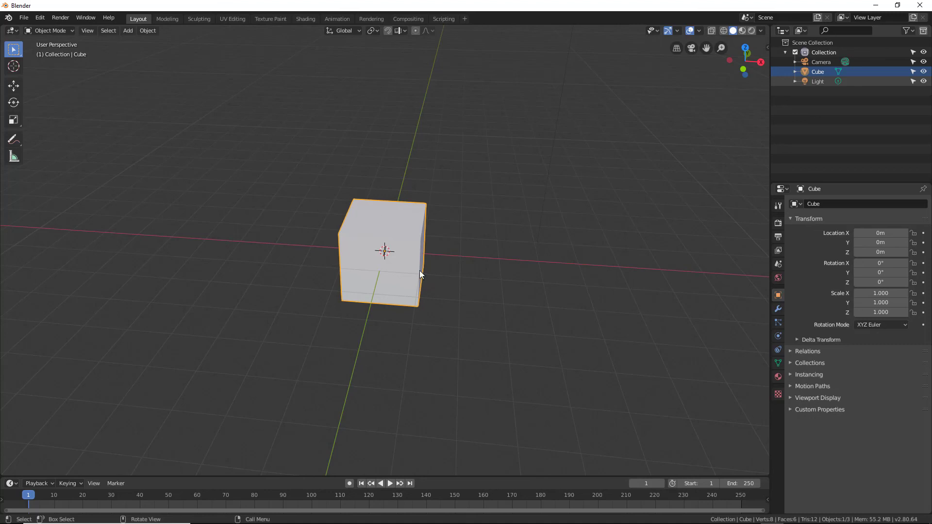
scroll(446, 291, "down", 6)
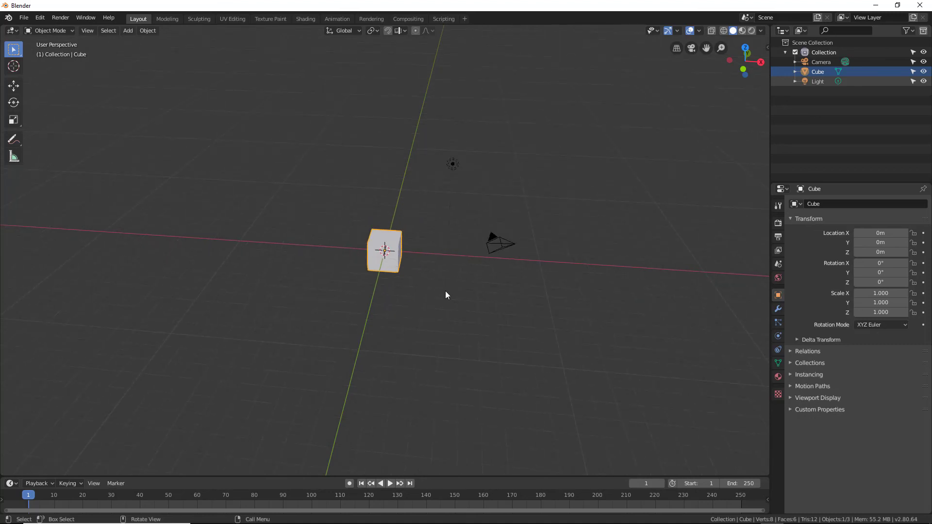
scroll(445, 291, "up", 2)
scroll(412, 235, "up", 3)
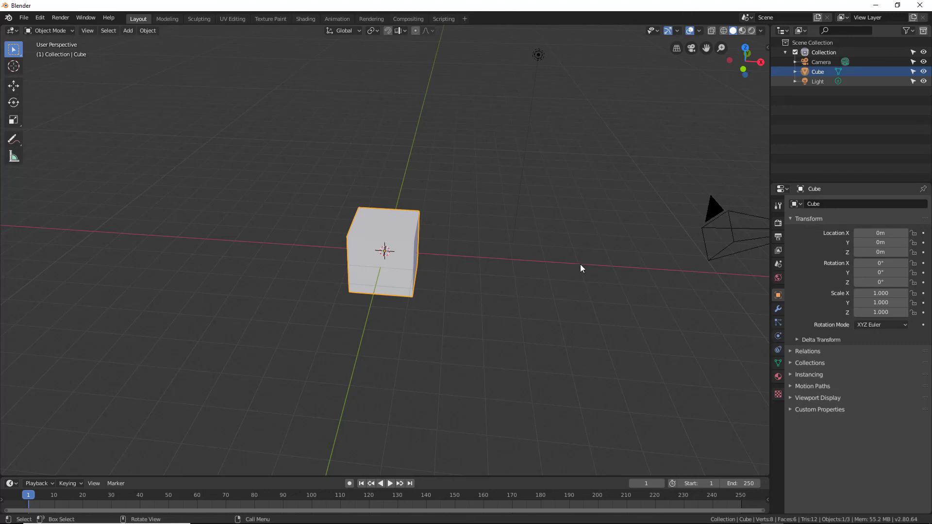
Step: View the cube through the scene camera, then return to perspective and rezoom
key("KP_0")
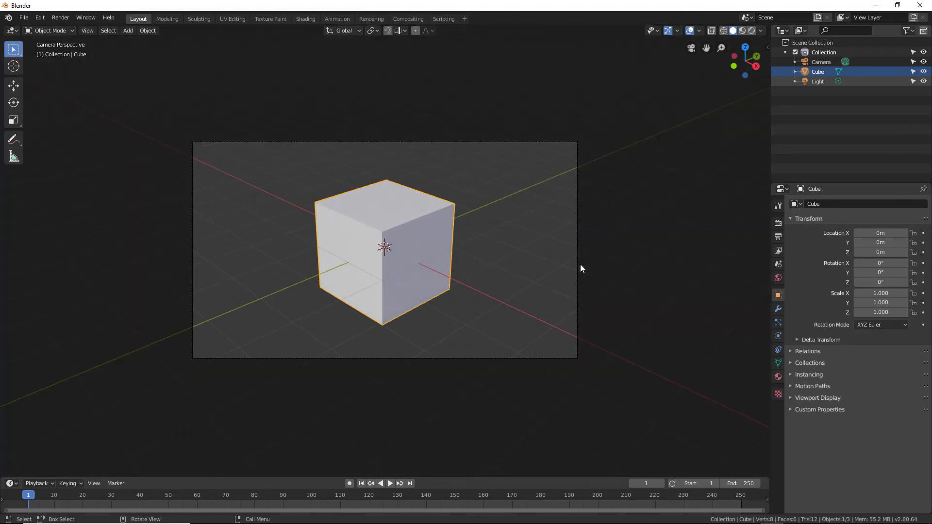
key("KP_0")
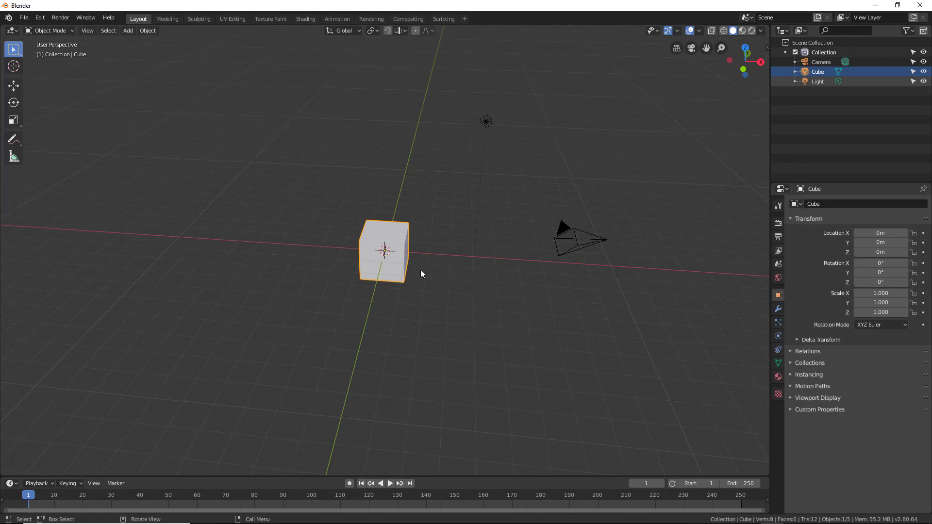
scroll(447, 224, "up", 1)
scroll(448, 219, "up", 3)
scroll(448, 219, "down", 3)
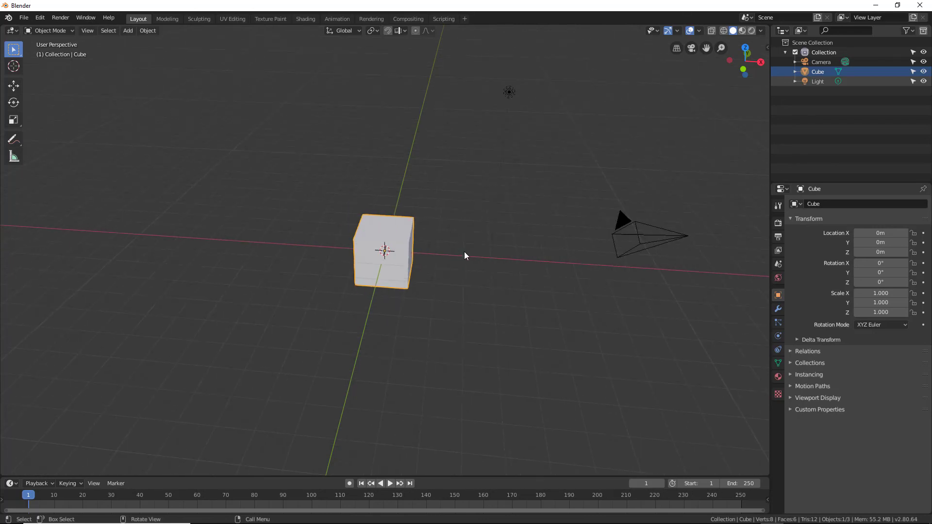